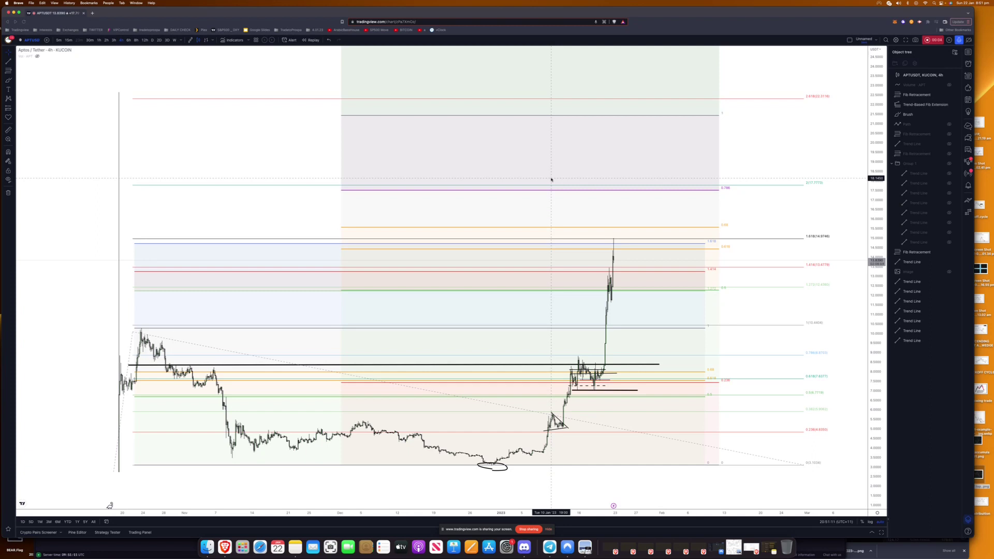
Compress the 4h price axis so the higher Fibonacci extension levels above price show
scroll(863, 281, "down", 2)
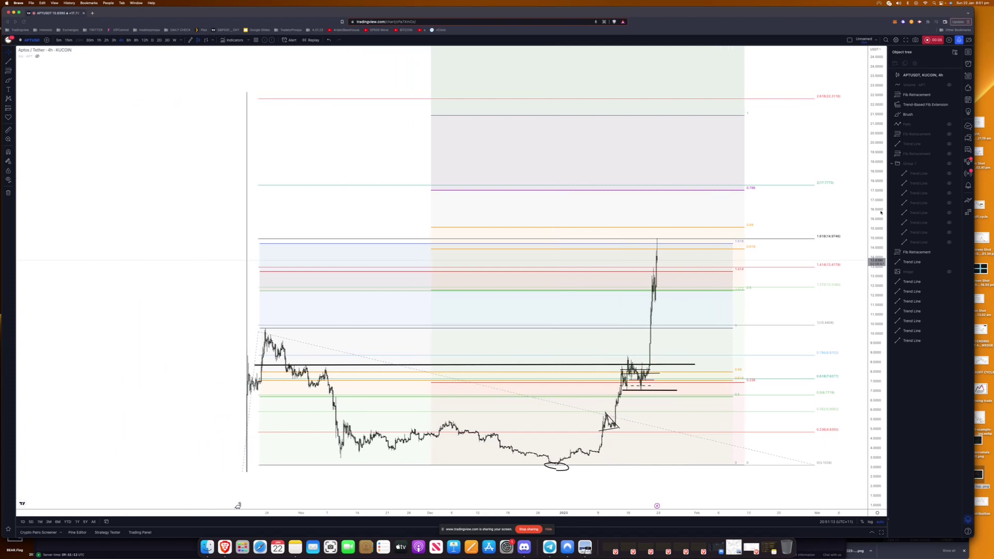
left_click_drag(881, 212, 881, 269)
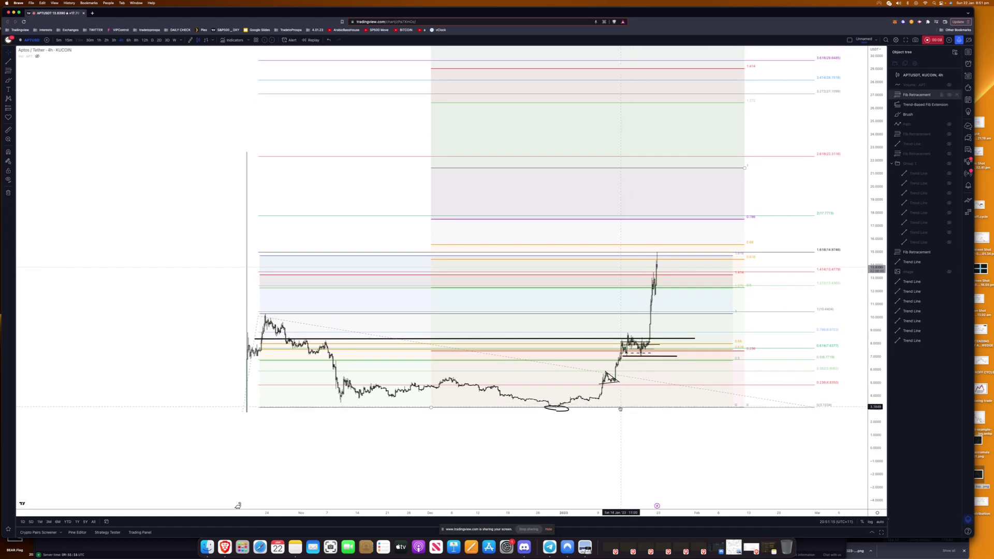
scroll(868, 286, "up", 1)
scroll(868, 286, "up", 1)
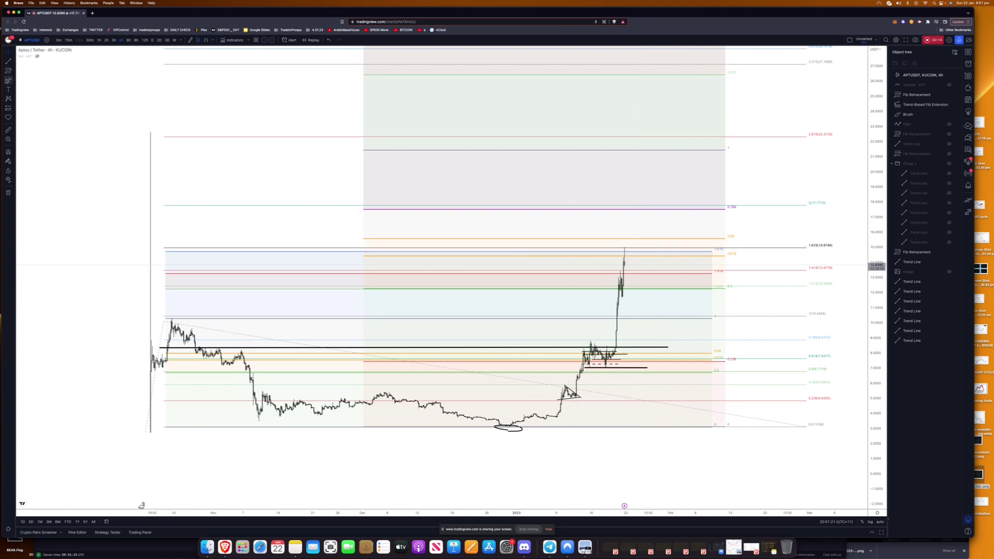
left_click(8, 80)
Circle the price peak and delete it, then brush-mark the earlier high and fib 0 level
mouse_move(625, 244)
left_mouse_down()
mouse_move(633, 251)
mouse_move(623, 257)
left_mouse_up()
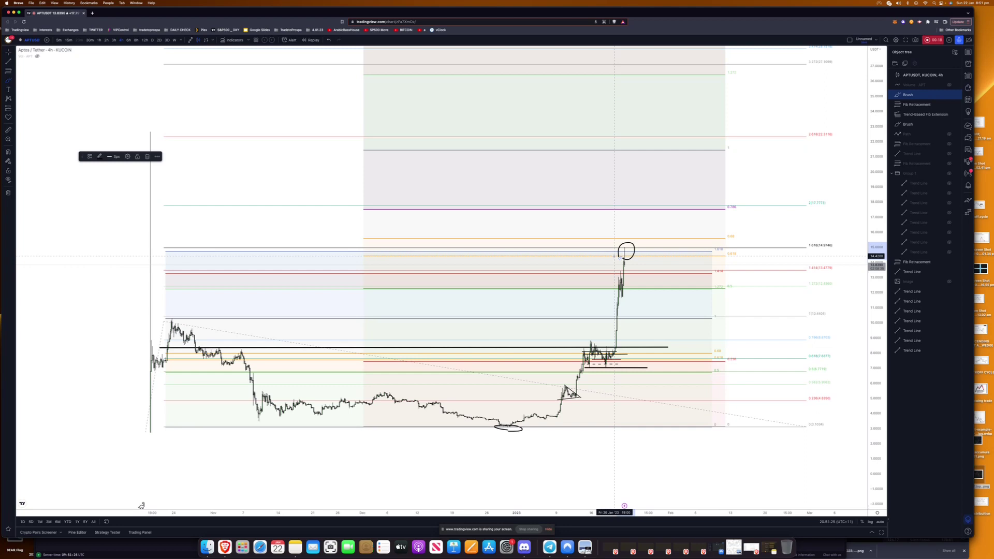
key("BackSpace")
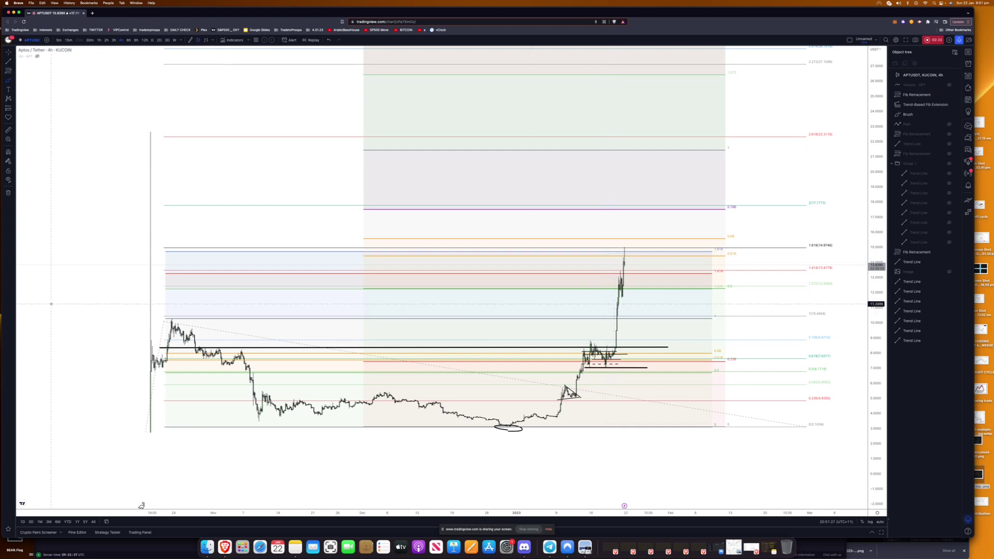
left_click(9, 81)
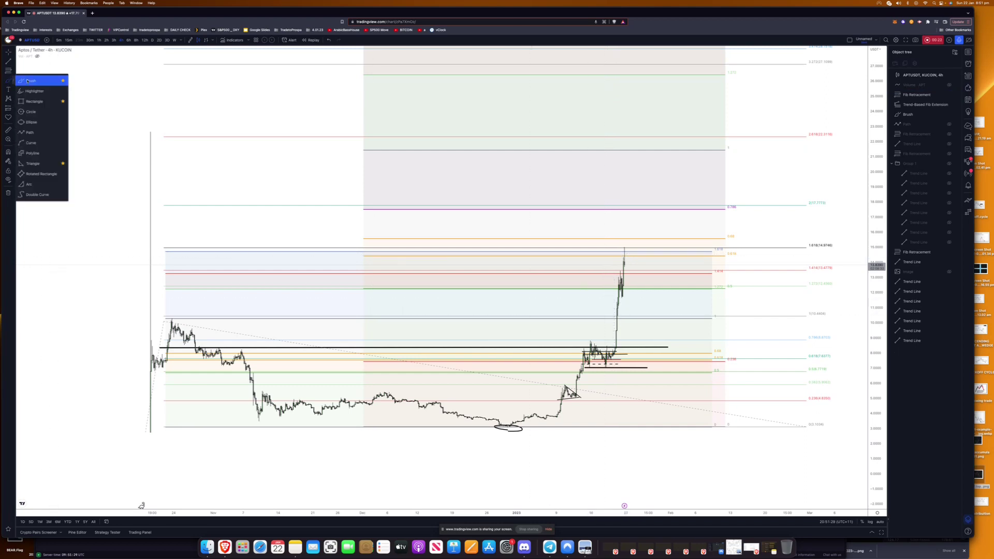
left_click(31, 84)
left_click_drag(155, 319, 210, 318)
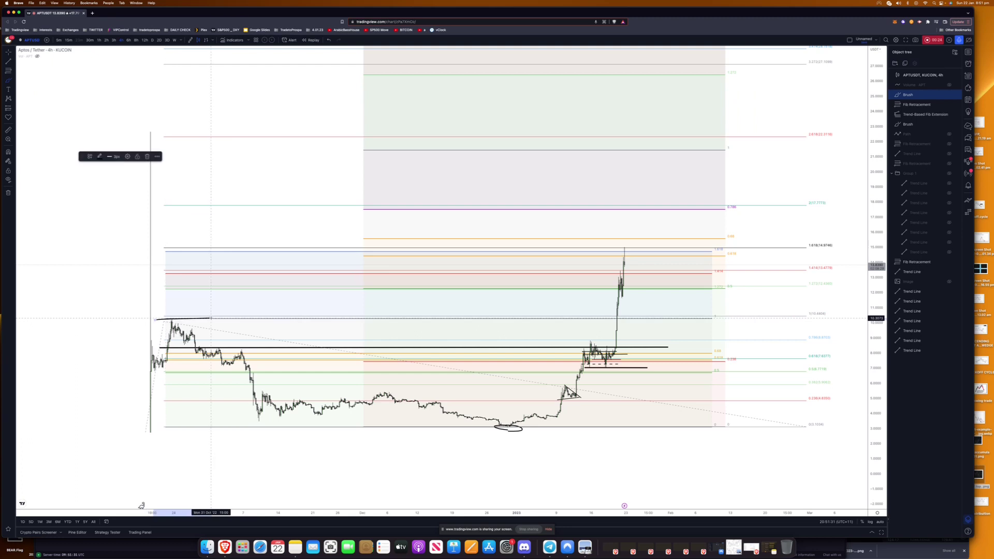
left_click_drag(698, 430, 713, 424)
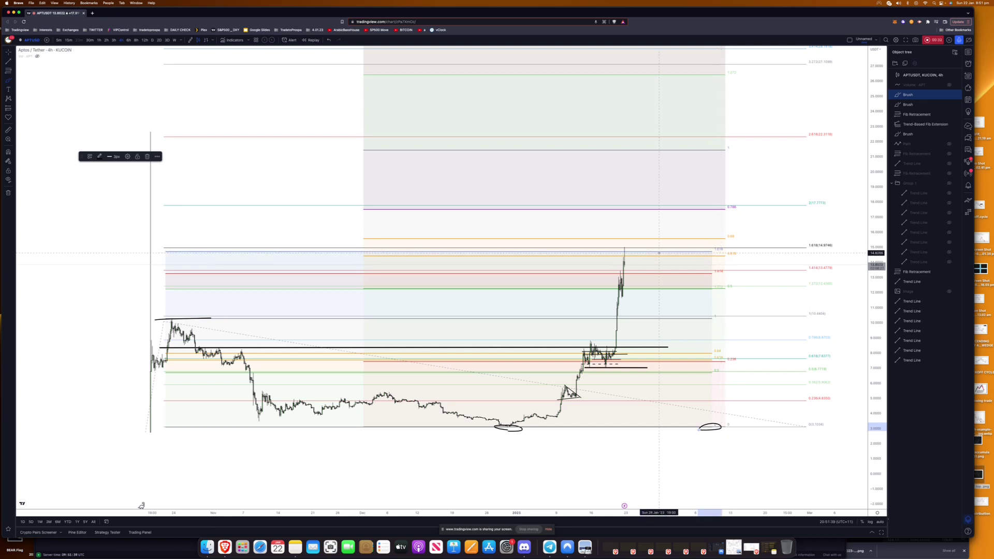
Circle the price near 14.4, the 1.618 (14.9746) label and the bottom-left low; stroke the early peak
mouse_move(732, 256)
left_mouse_down()
mouse_move(714, 256)
mouse_move(723, 257)
left_mouse_up()
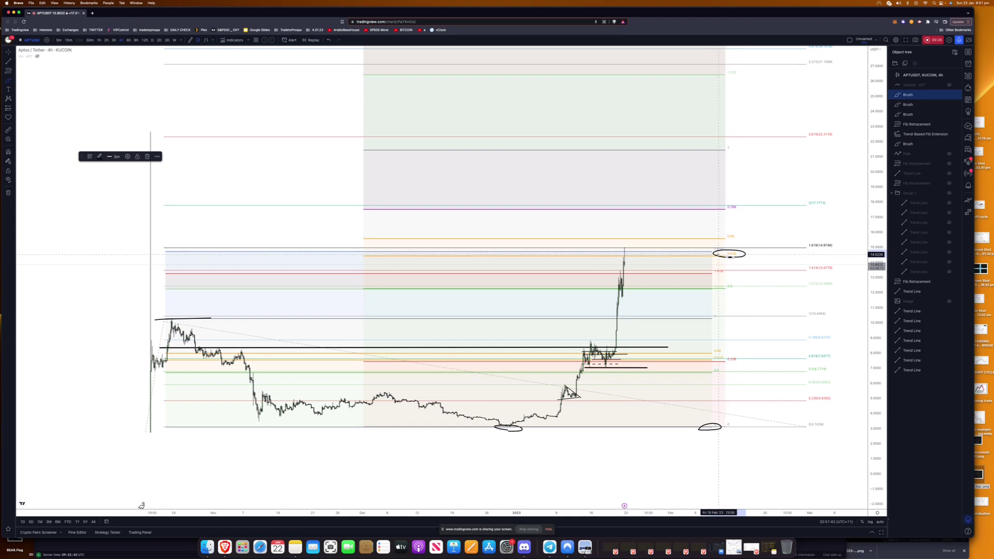
left_click_drag(834, 241, 806, 249)
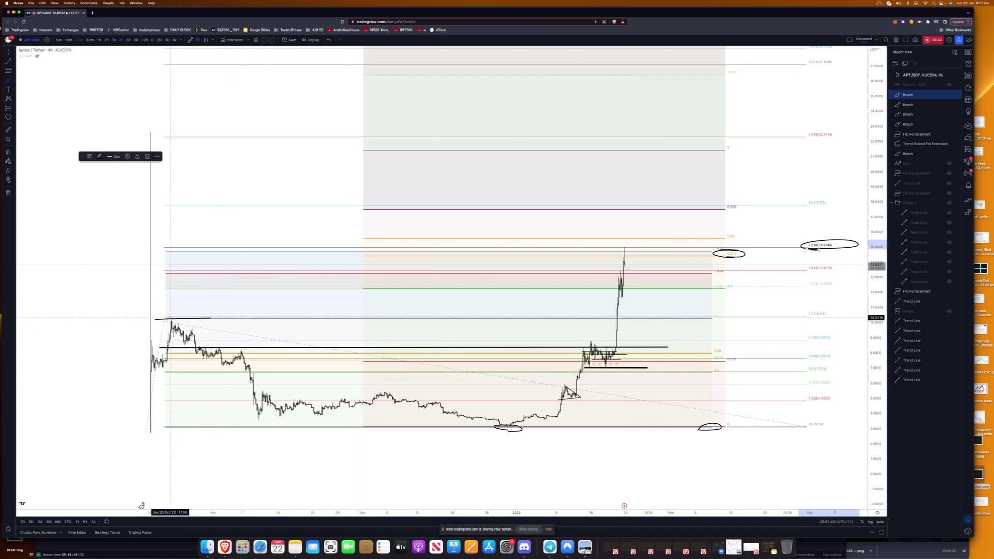
left_click(166, 322)
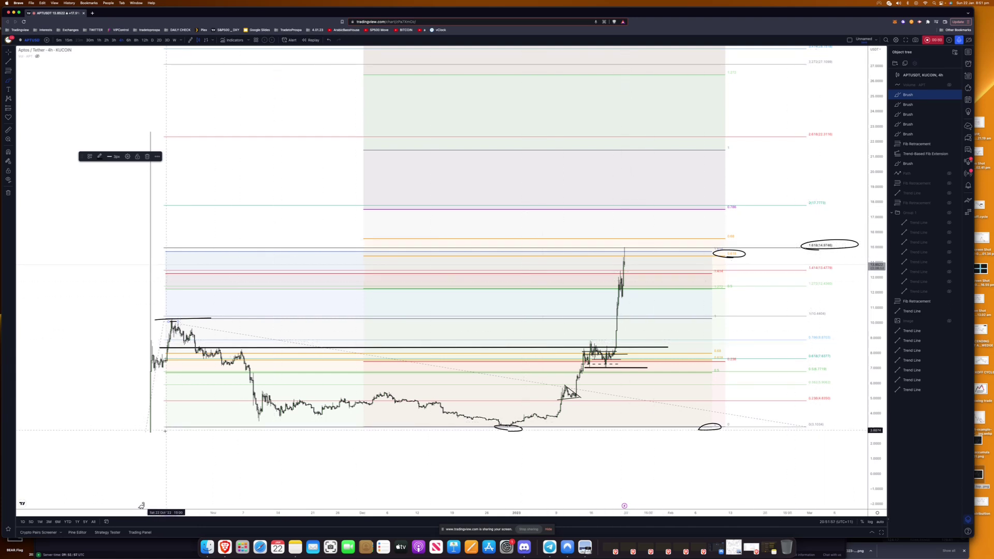
left_click_drag(155, 428, 151, 428)
left_click_drag(165, 299, 167, 319)
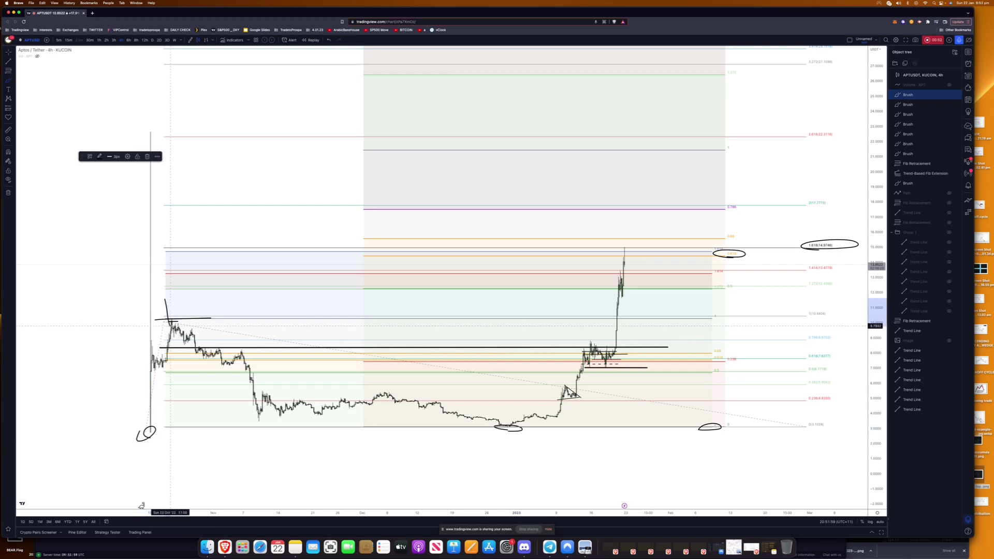
Stroke up to the January low, re-circle the 1.618 level, then switch to the 1h timeframe
left_click_drag(502, 470, 514, 428)
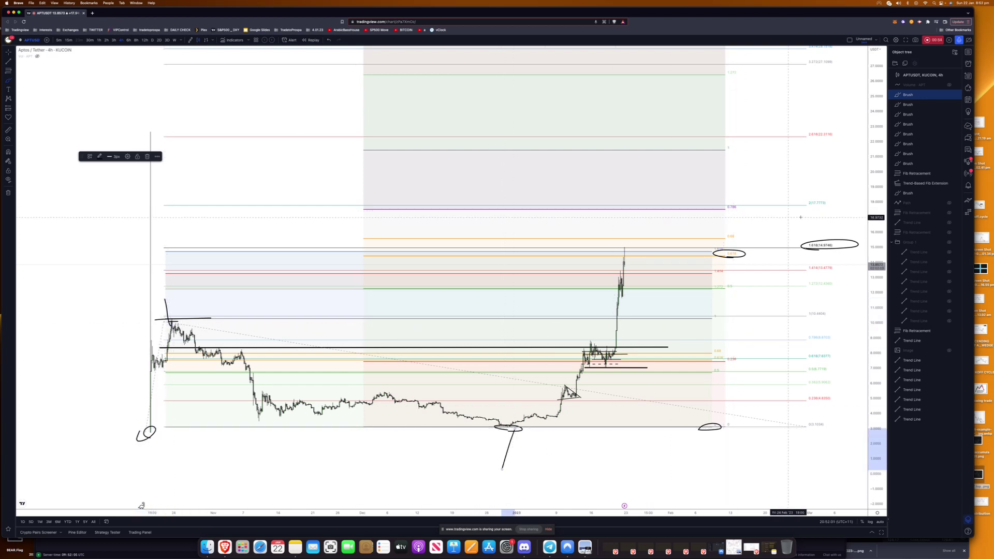
mouse_move(800, 247)
left_mouse_down()
mouse_move(854, 241)
mouse_move(795, 247)
left_mouse_up()
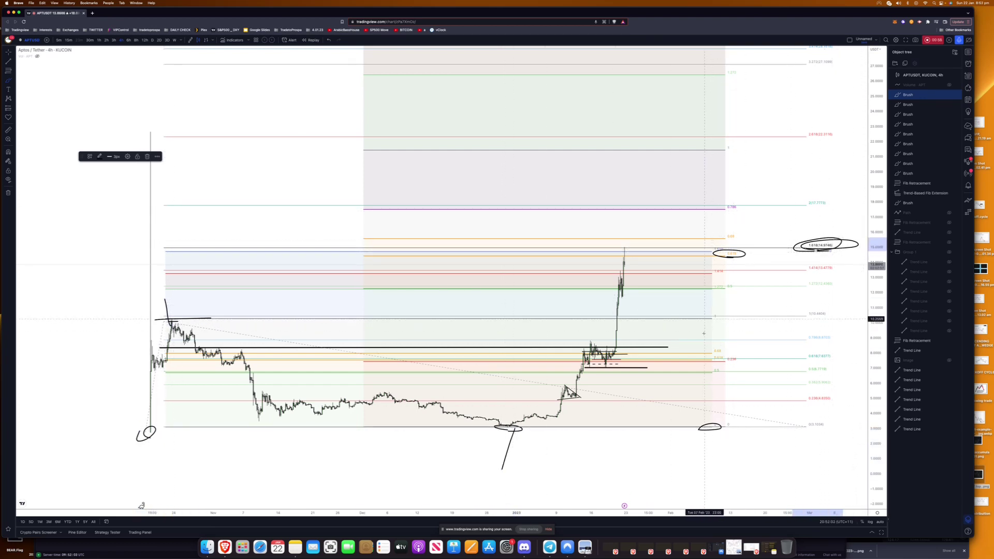
left_click_drag(166, 319, 195, 318)
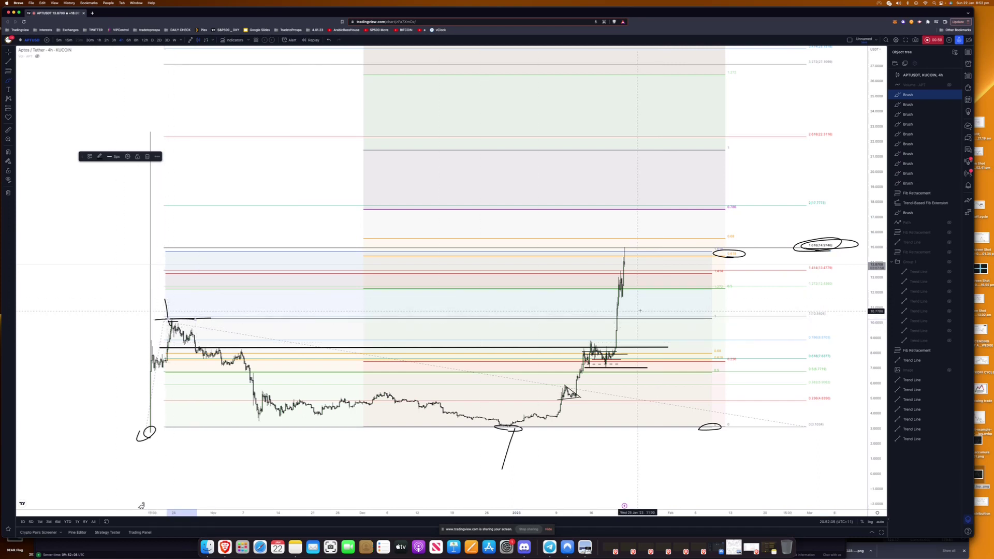
mouse_move(728, 248)
left_mouse_down()
mouse_move(707, 248)
mouse_move(720, 255)
left_mouse_up()
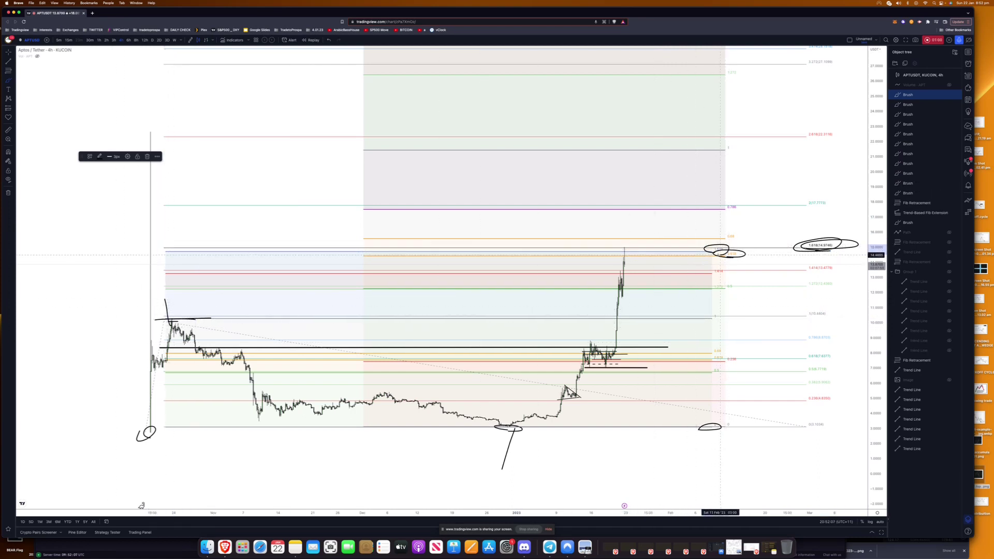
left_click(98, 40)
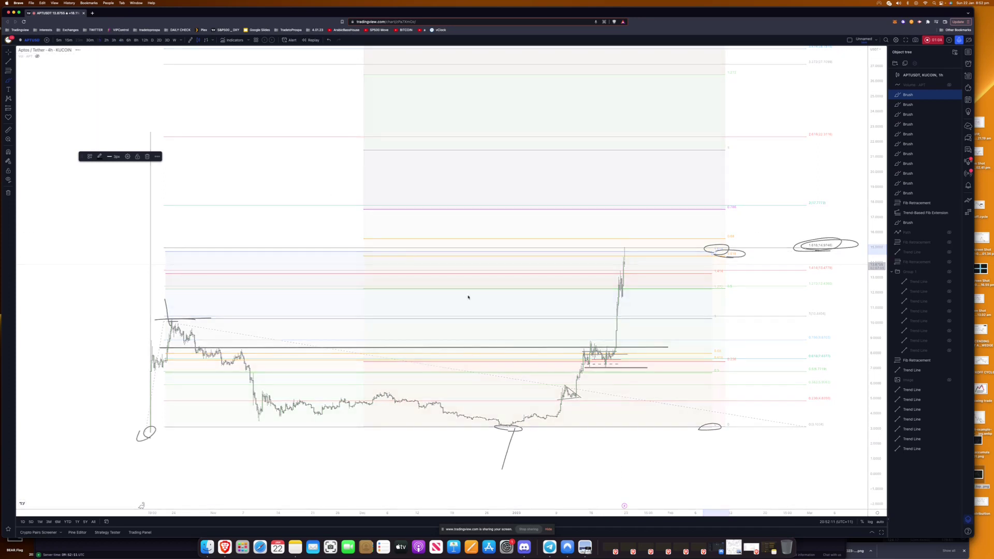
Zoom the 1h chart in and pan to centre the January 21–22 rally candles
scroll(483, 306, "up", 3)
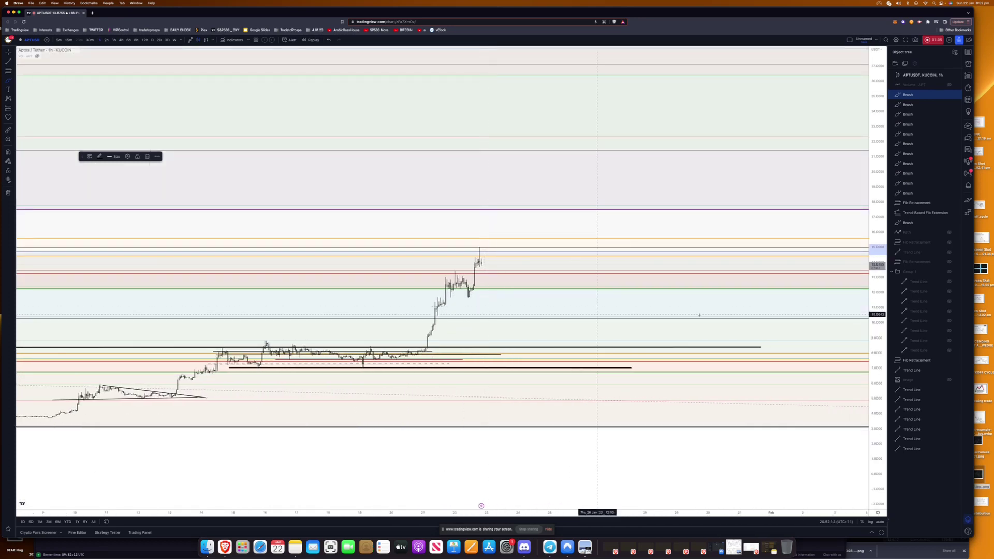
scroll(517, 257, "up", 3)
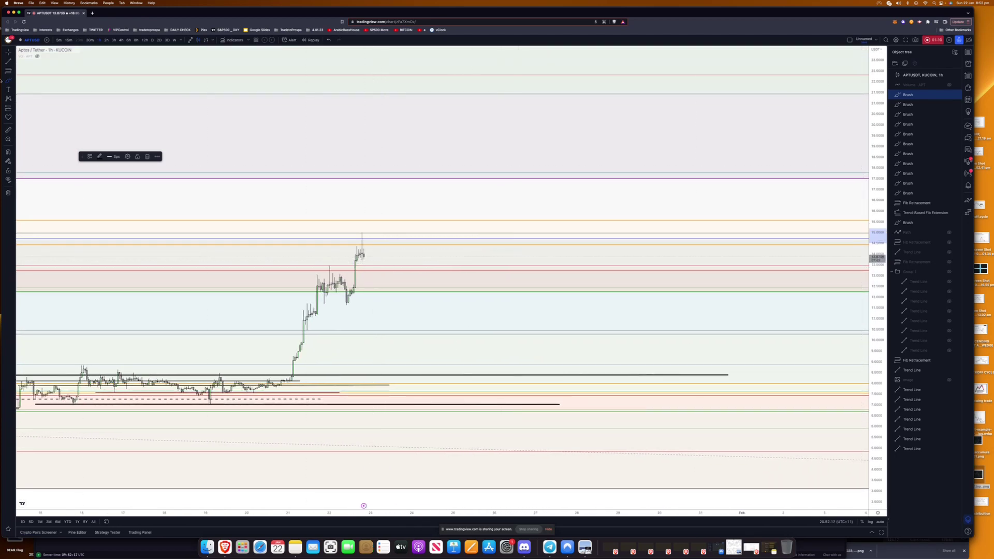
left_click_drag(214, 139, 266, 117)
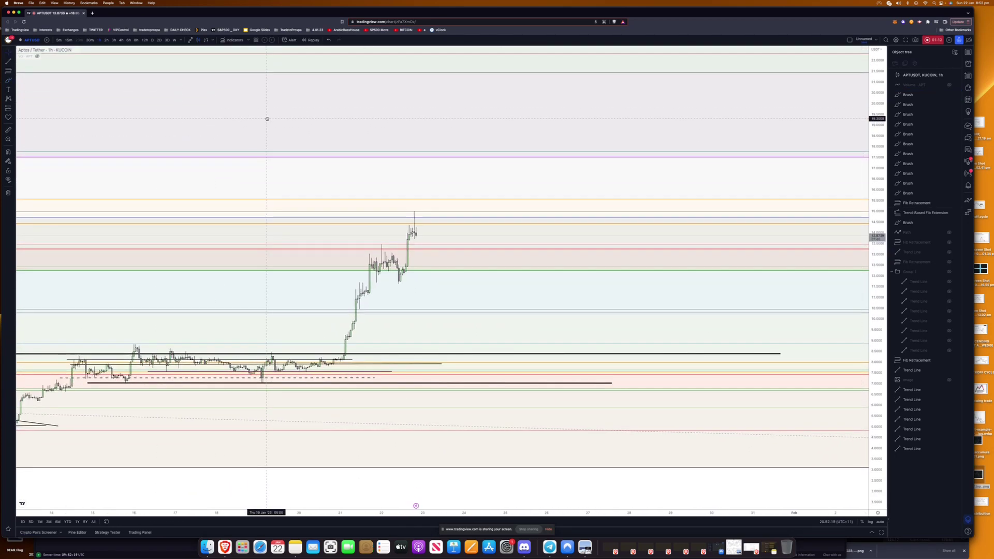
scroll(456, 250, "up", 2)
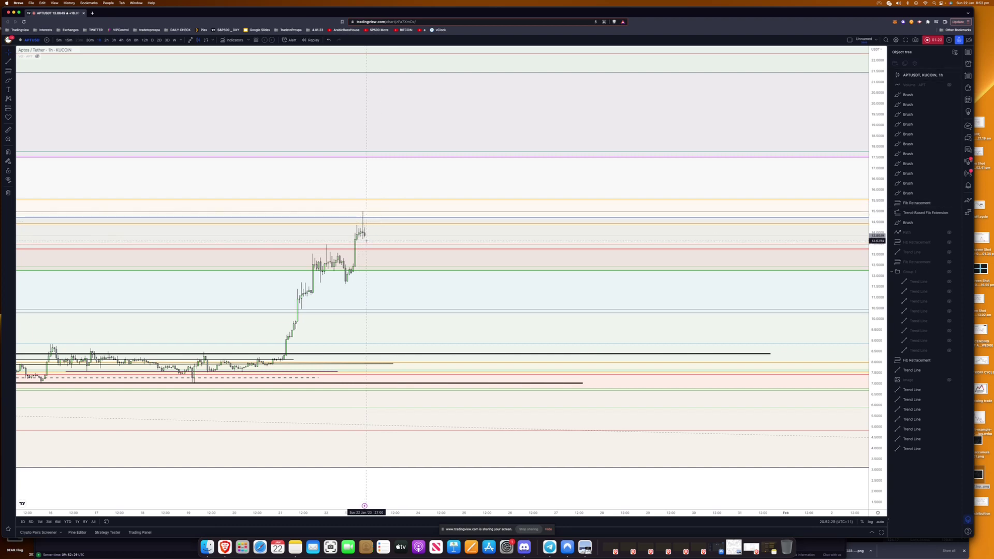
scroll(367, 240, "left", 2)
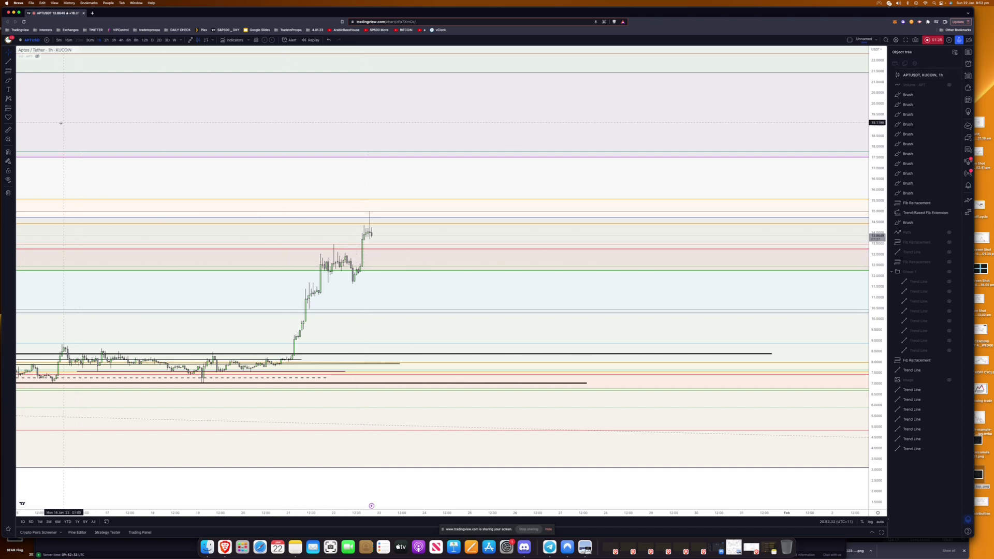
Draw a Fibonacci retracement from the latest candle high down, shifting its top anchor left
left_click(9, 70)
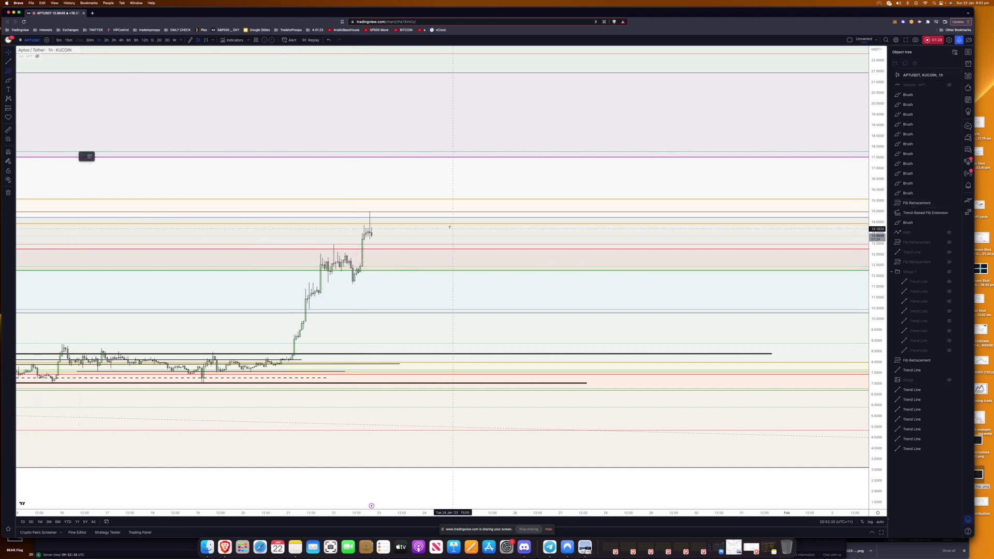
left_click(368, 212)
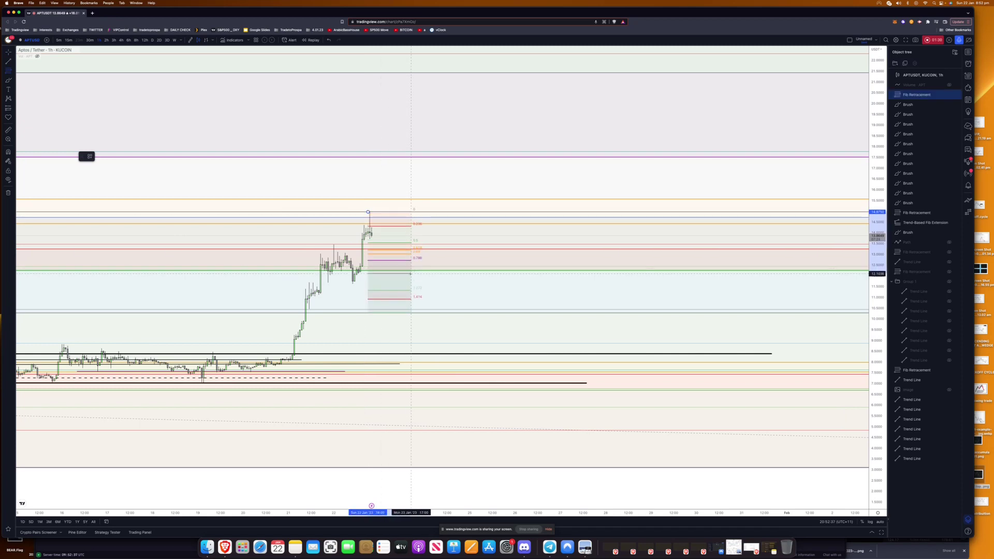
left_click(418, 282)
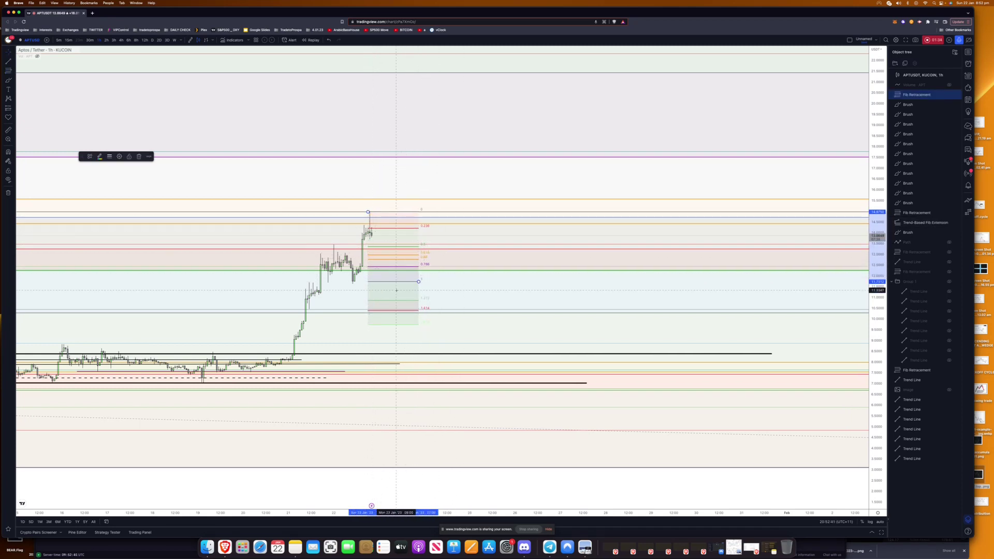
left_click_drag(368, 212, 334, 212)
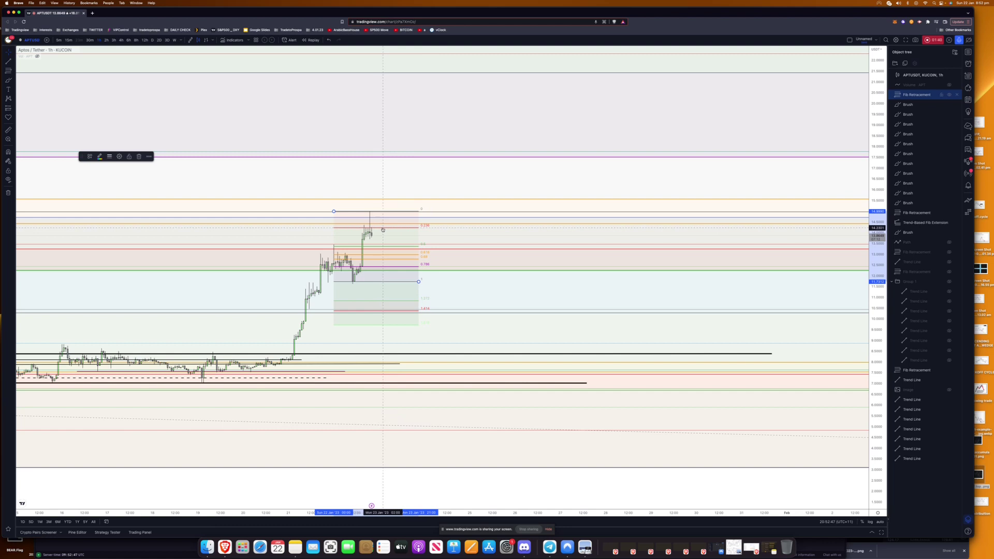
Circle the top of the latest price spike with a freehand brush loop
scroll(388, 227, "left", 3)
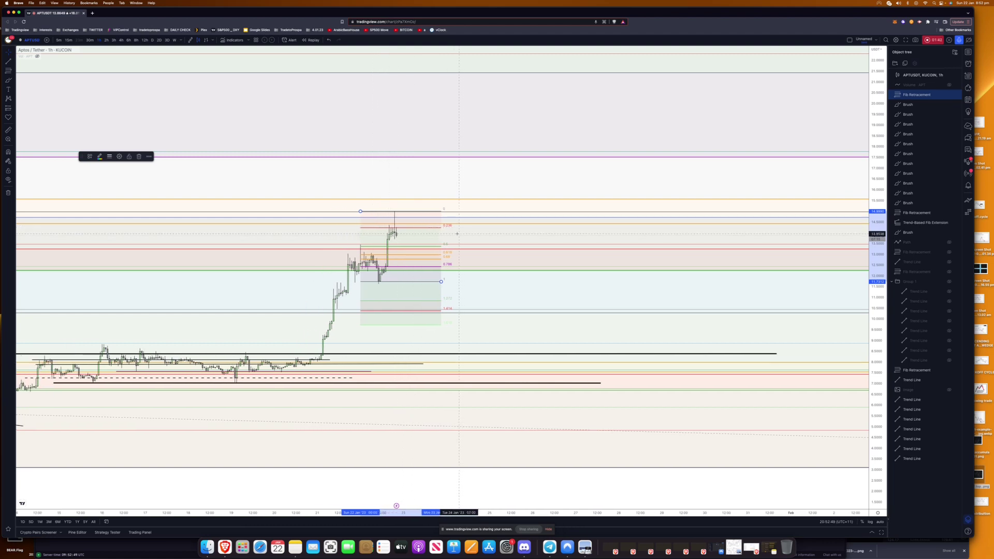
left_click(8, 80)
mouse_move(360, 225)
left_mouse_down()
mouse_move(427, 225)
mouse_move(409, 210)
mouse_move(378, 222)
left_mouse_up()
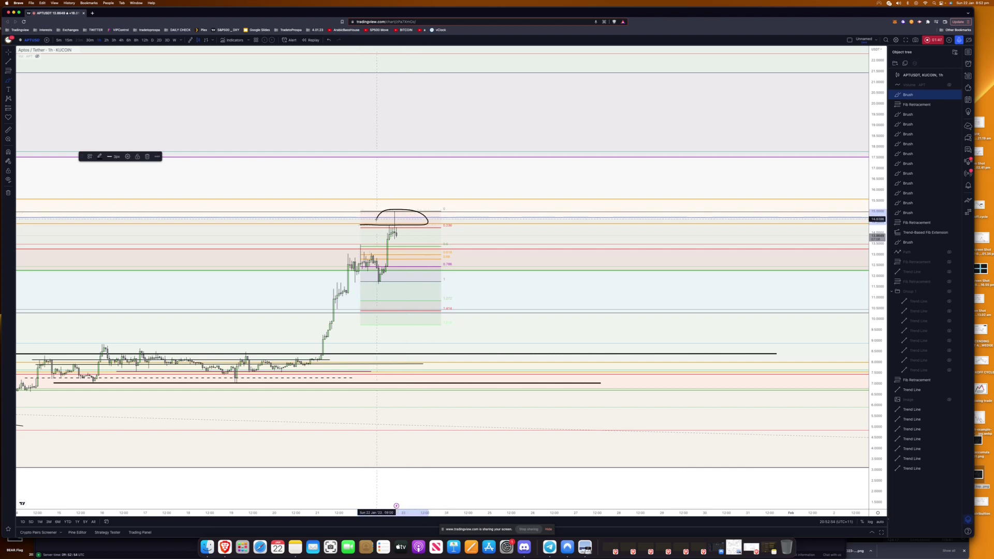
Measure the pullback from the spike's top, then stretch the price scale and zoom into the latest candles
left_click(8, 130)
left_click(407, 211)
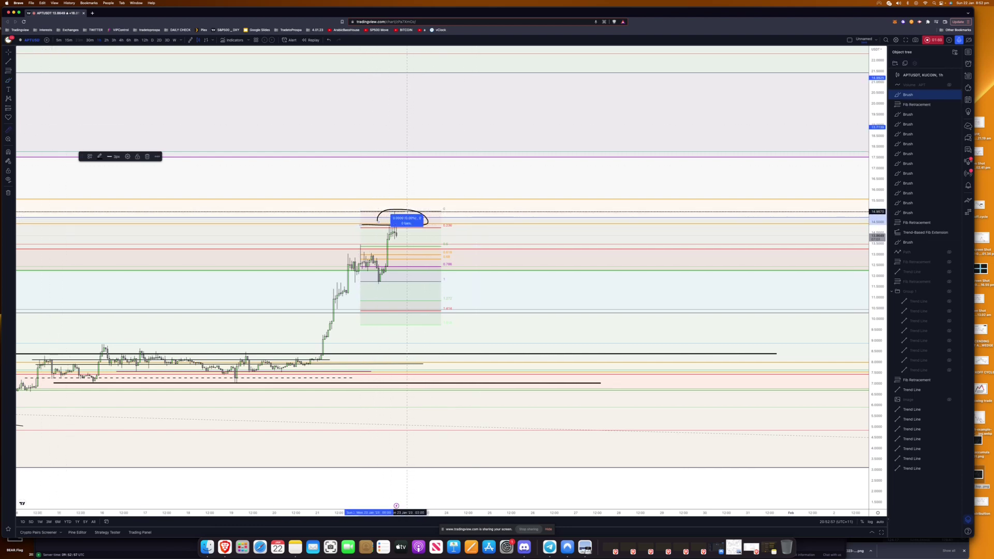
left_click(407, 238)
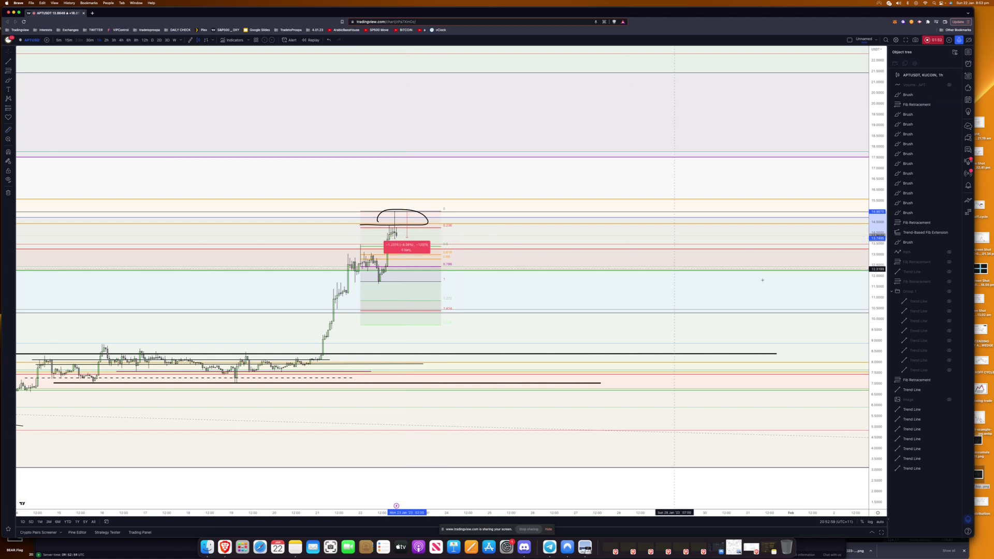
left_click_drag(877, 336, 850, 275)
scroll(851, 235, "up", 5)
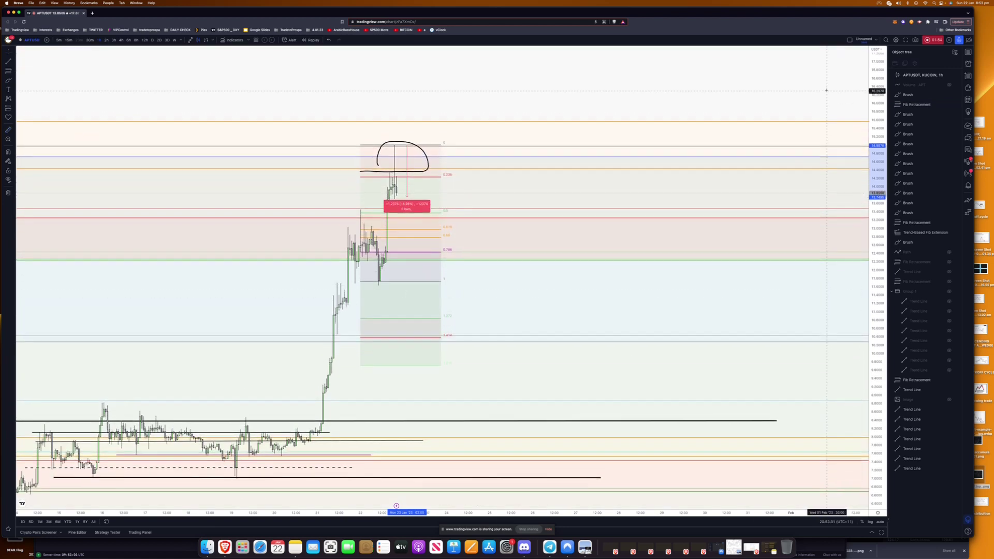
left_click(406, 277)
scroll(405, 276, "left", 5)
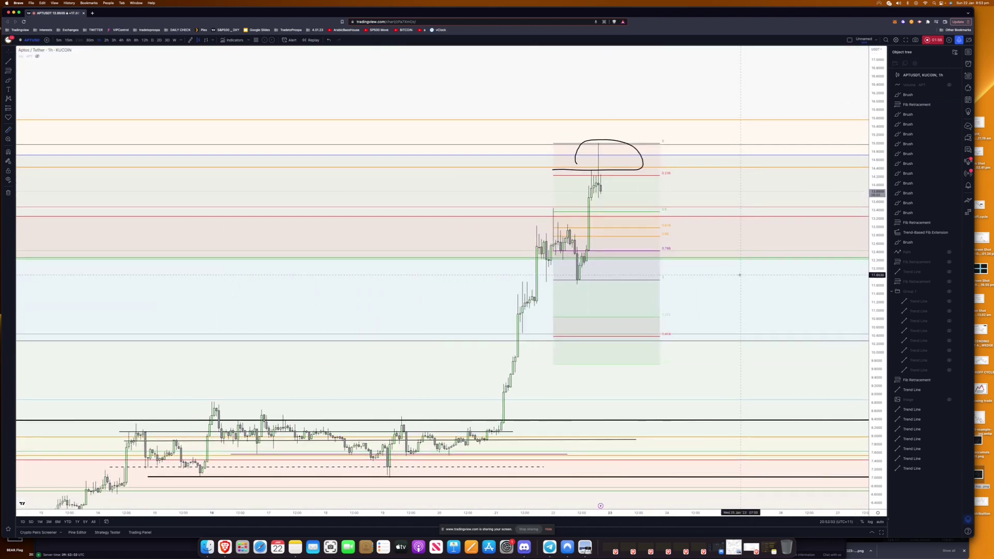
scroll(363, 259, "up", 5)
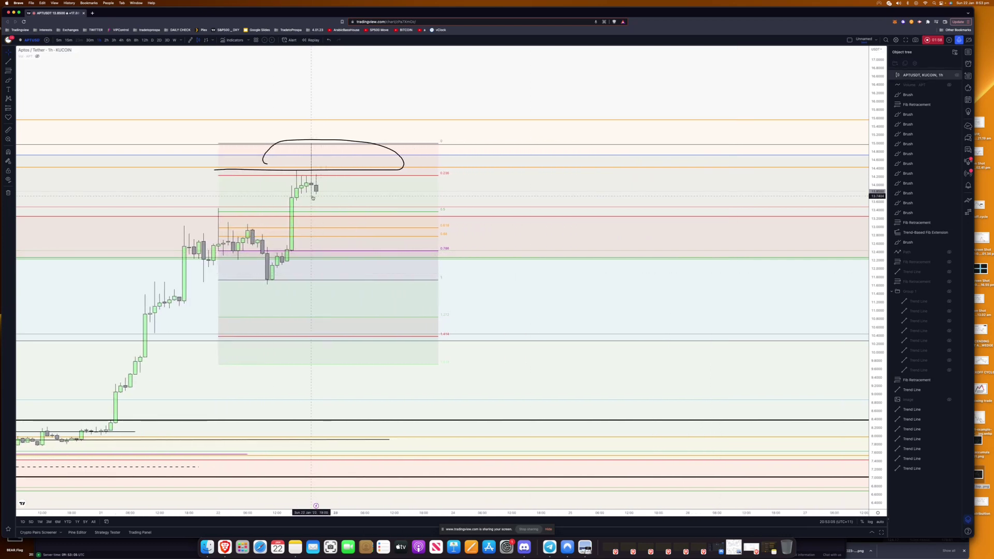
Draw a horizontal trend line across the consolidation highs
left_click(9, 61)
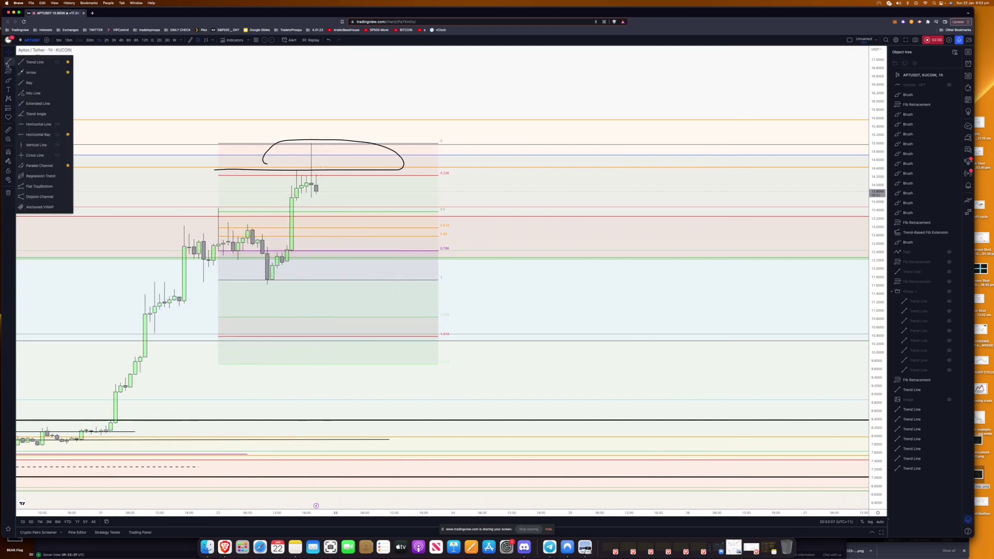
left_click(34, 63)
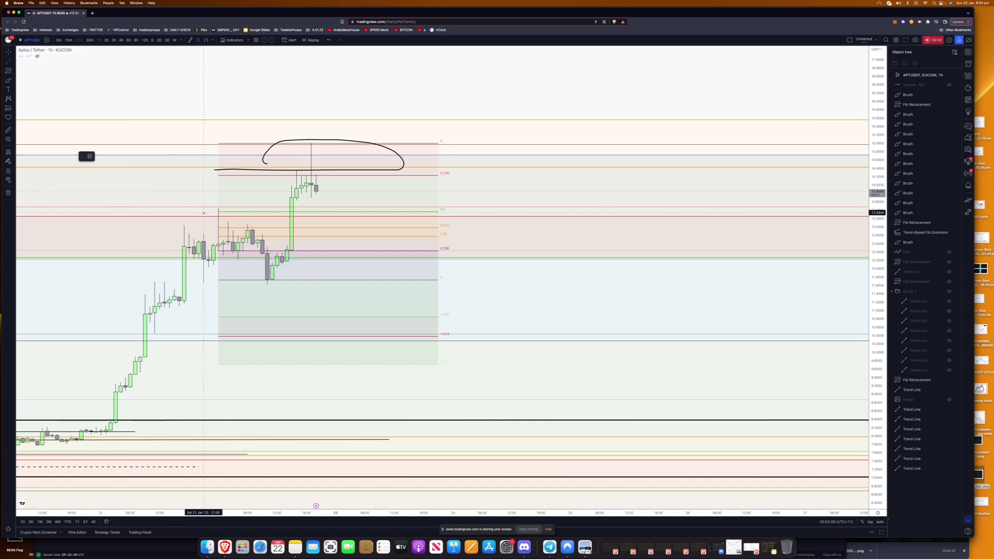
left_click(165, 226)
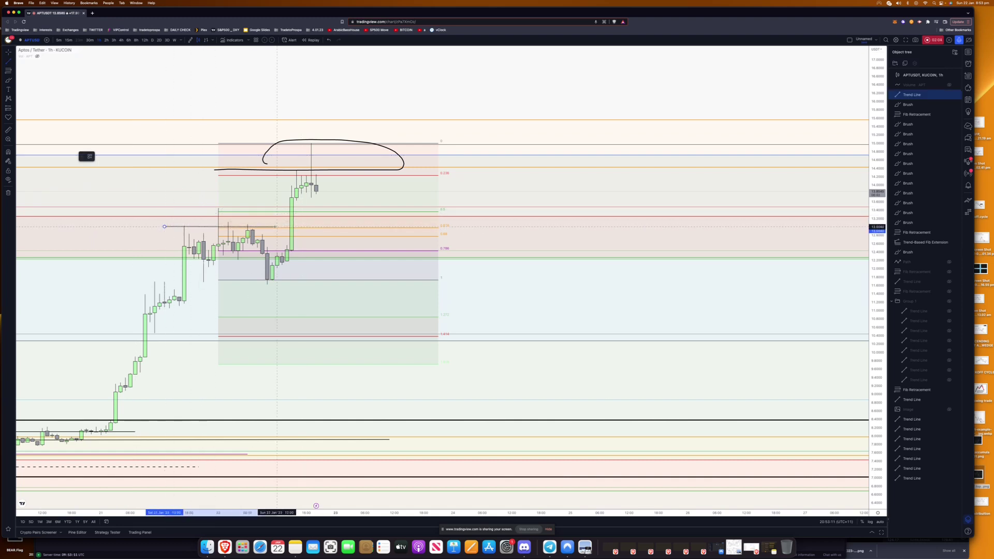
left_click(272, 227)
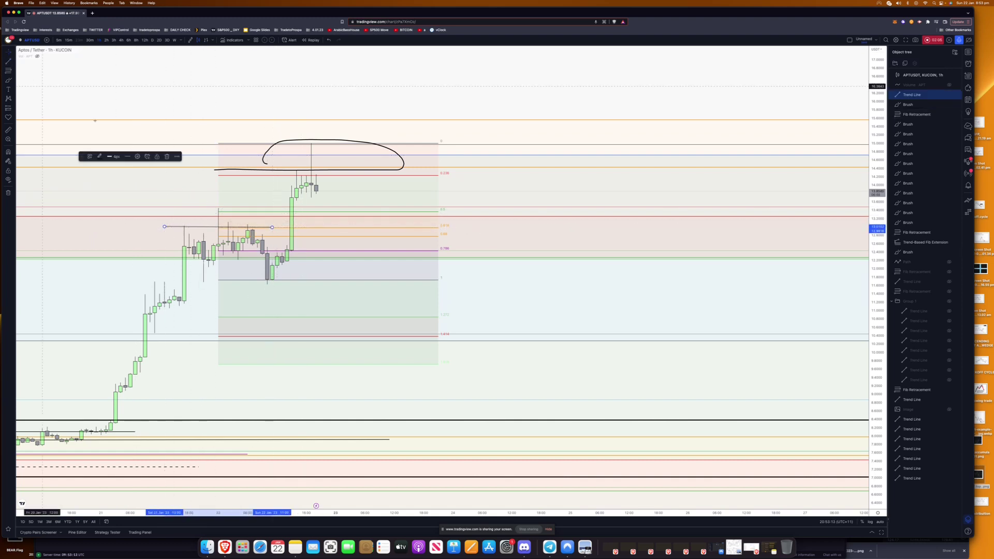
Add a second horizontal trend line from the swing low extending to the right
left_click(8, 61)
left_click(257, 280)
left_click(545, 280)
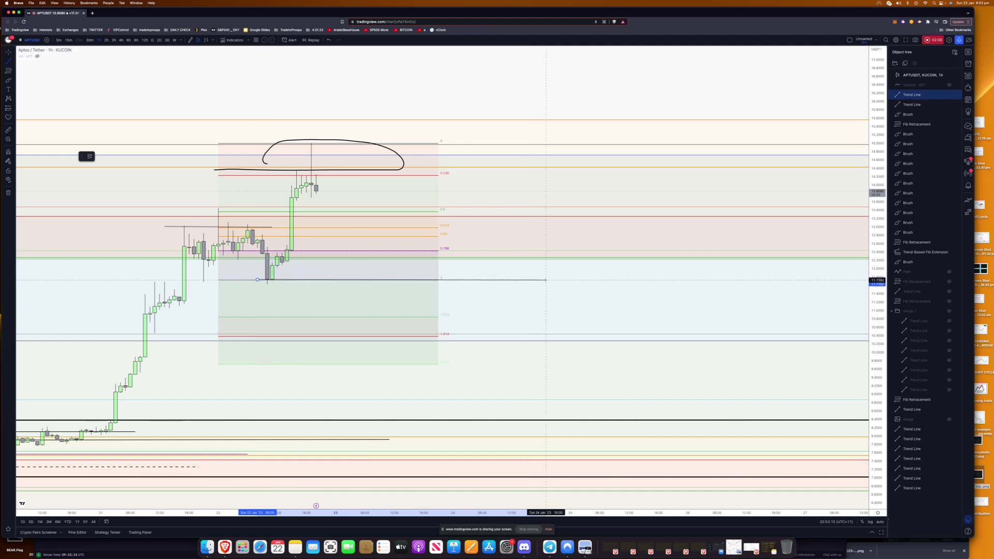
Sketch brush paths: a drop from the spike top, a rebound from the swing low, and a dip
left_click(8, 62)
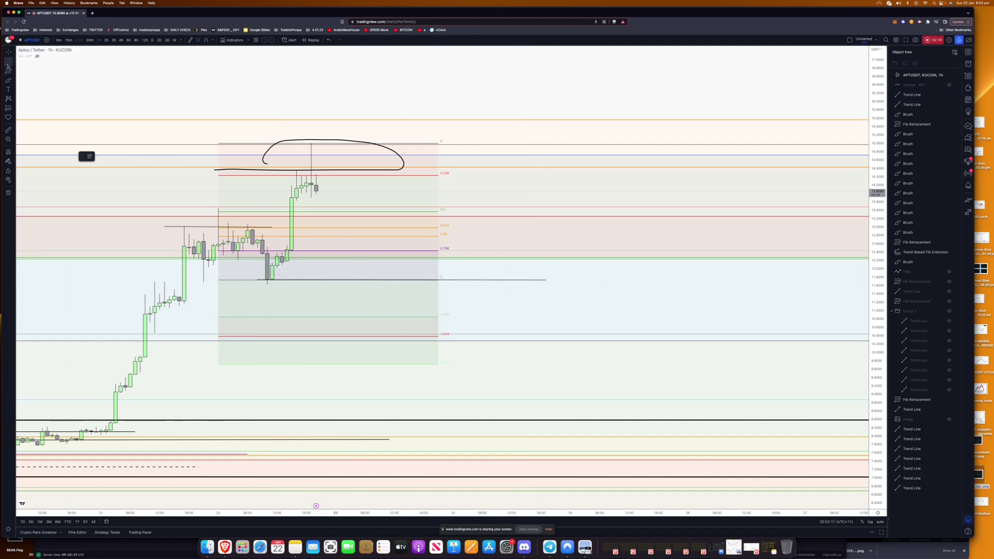
mouse_move(308, 152)
left_mouse_down()
mouse_move(346, 231)
mouse_move(370, 217)
mouse_move(419, 280)
mouse_move(317, 165)
mouse_move(341, 215)
mouse_move(379, 206)
mouse_move(422, 279)
mouse_move(472, 191)
left_mouse_up()
left_click_drag(406, 250, 439, 202)
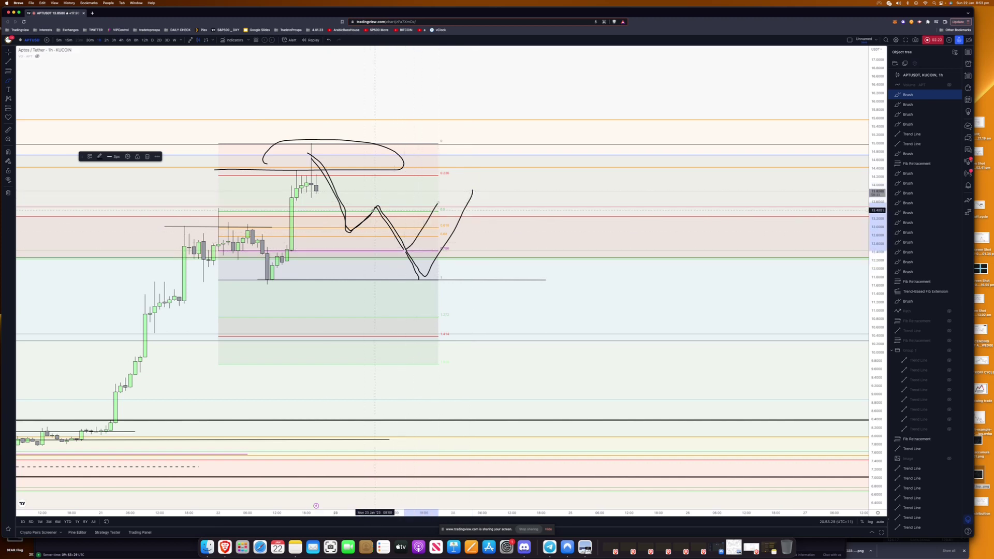
mouse_move(321, 182)
left_mouse_down()
mouse_move(338, 213)
mouse_move(358, 209)
mouse_move(370, 220)
mouse_move(409, 190)
mouse_move(410, 79)
mouse_move(428, 104)
left_mouse_up()
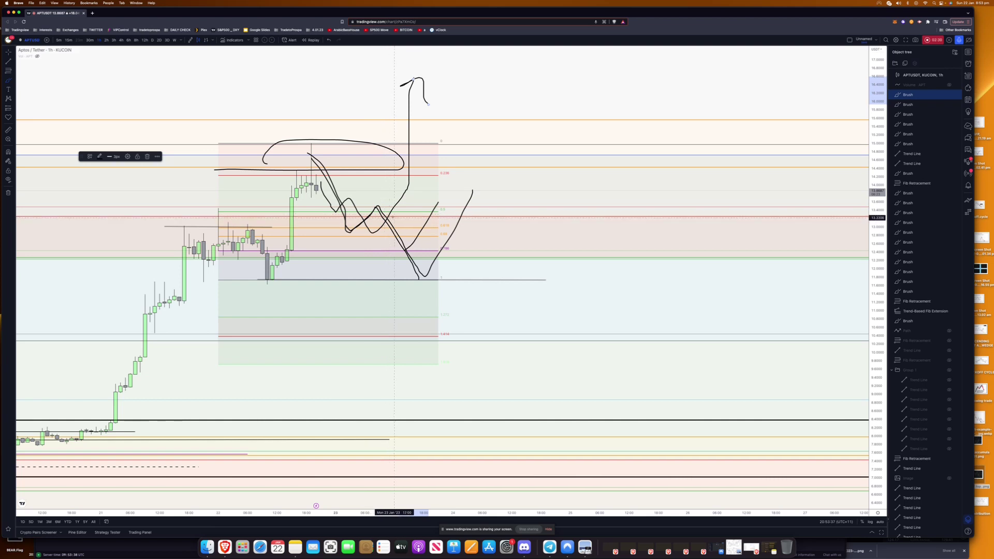
mouse_move(395, 217)
left_mouse_down()
mouse_move(406, 250)
mouse_move(425, 248)
left_mouse_up()
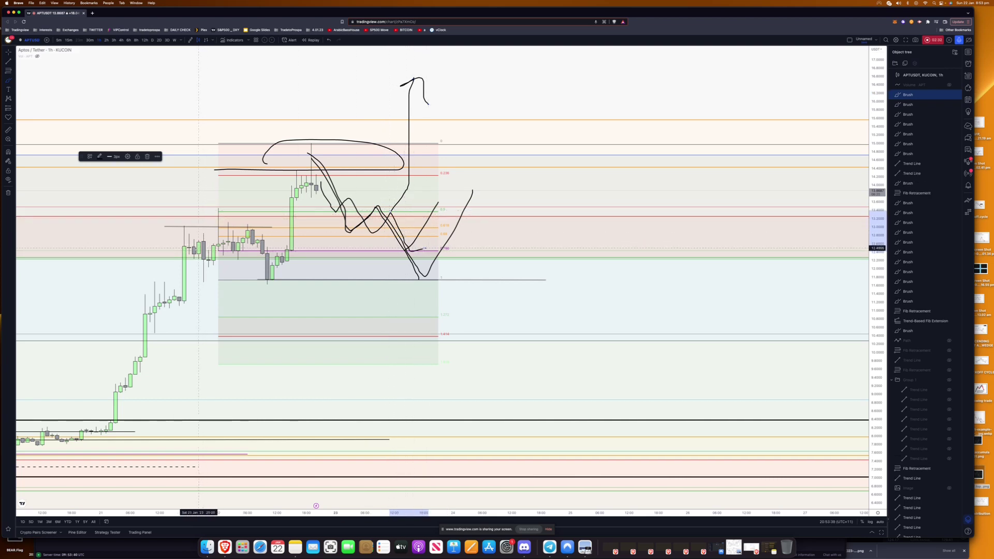
Add a horizontal stroke across the consolidation, an upward diagonal, and a sideways-then-down path
left_click_drag(186, 251, 317, 250)
left_click_drag(406, 249, 433, 224)
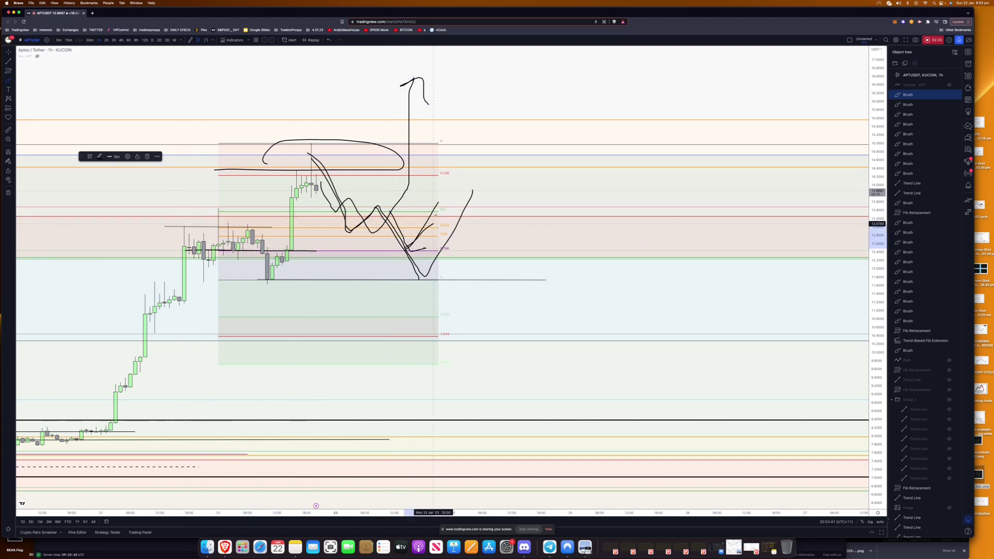
mouse_move(337, 227)
left_mouse_down()
mouse_move(440, 228)
mouse_move(463, 256)
mouse_move(335, 234)
left_mouse_up()
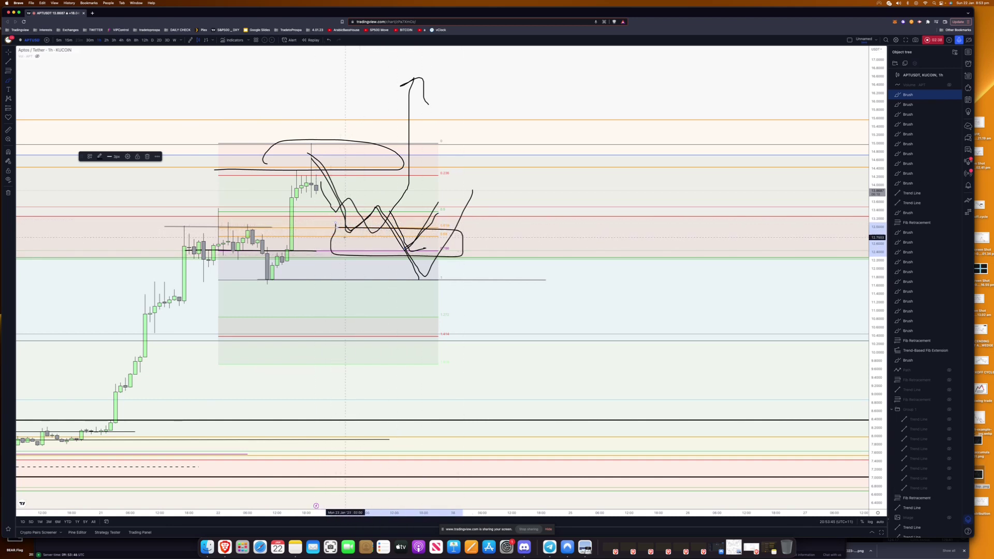
Circle the top candles and the 0.618 zone, adding a dot and an underline stroke
left_click_drag(318, 170, 311, 169)
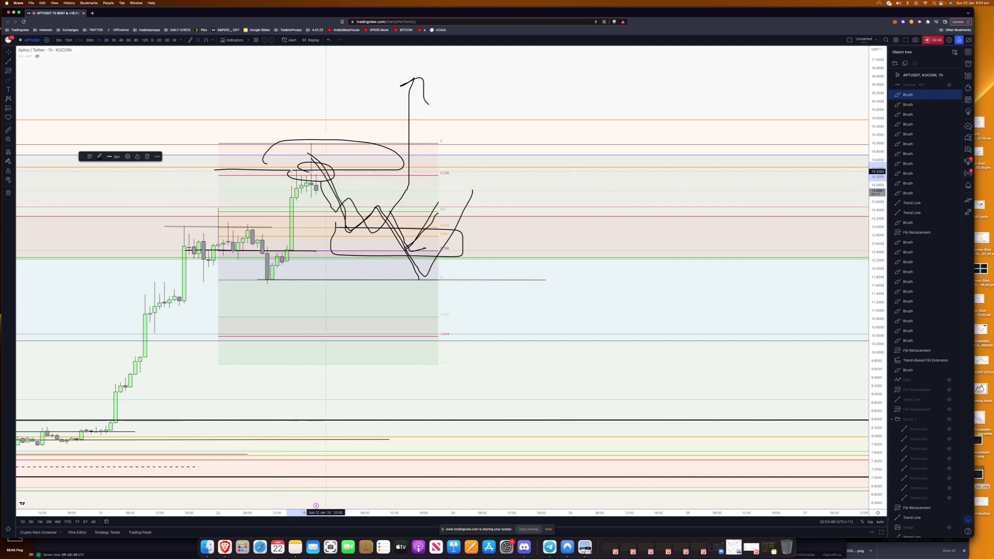
mouse_move(365, 230)
left_mouse_down()
mouse_move(352, 221)
mouse_move(328, 233)
left_mouse_up()
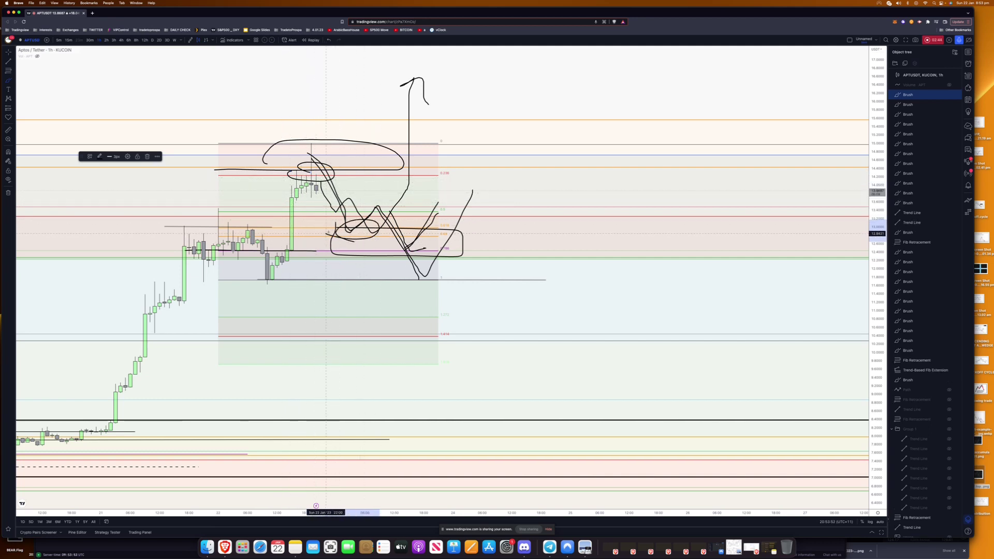
left_click(359, 233)
mouse_move(373, 241)
left_mouse_down()
mouse_move(345, 239)
mouse_move(419, 163)
mouse_move(424, 179)
left_mouse_up()
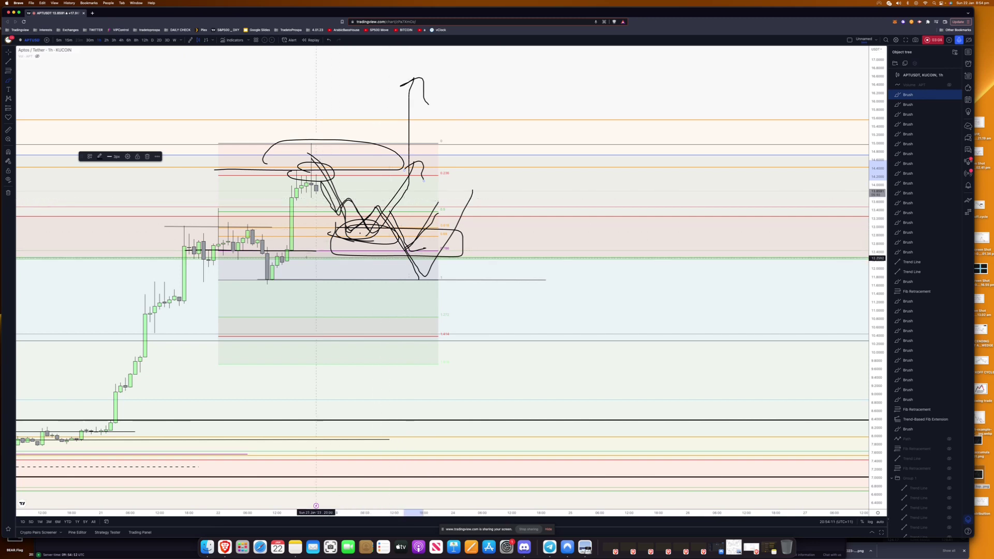
Switch the chart to the 12h timeframe and delete the selected brush scribbles
scroll(305, 238, "left", 5)
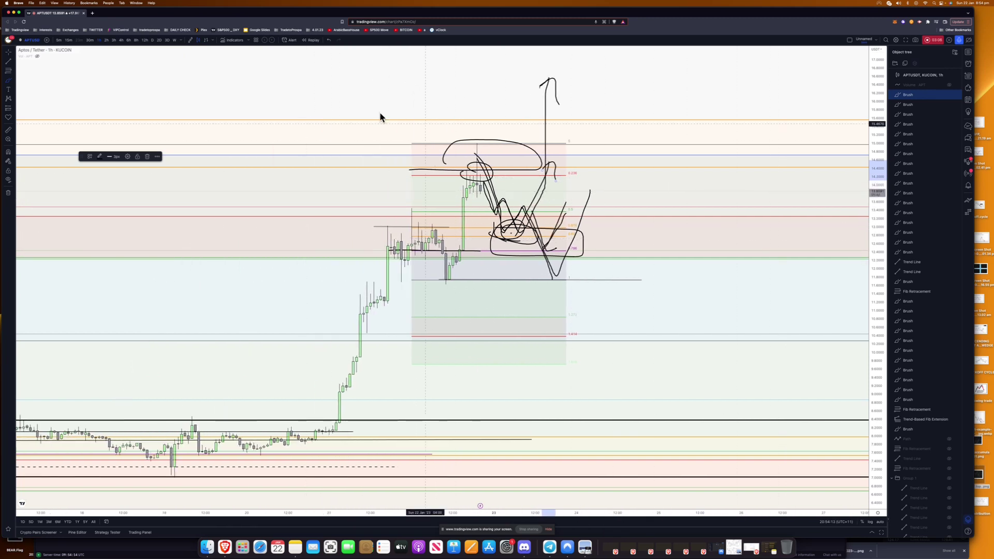
left_click(144, 41)
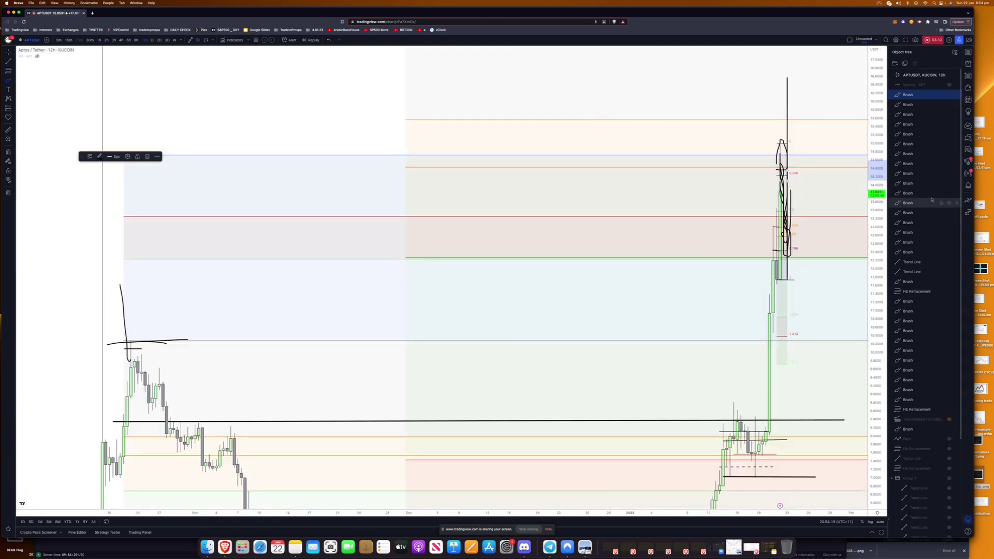
left_click(909, 252, "shift")
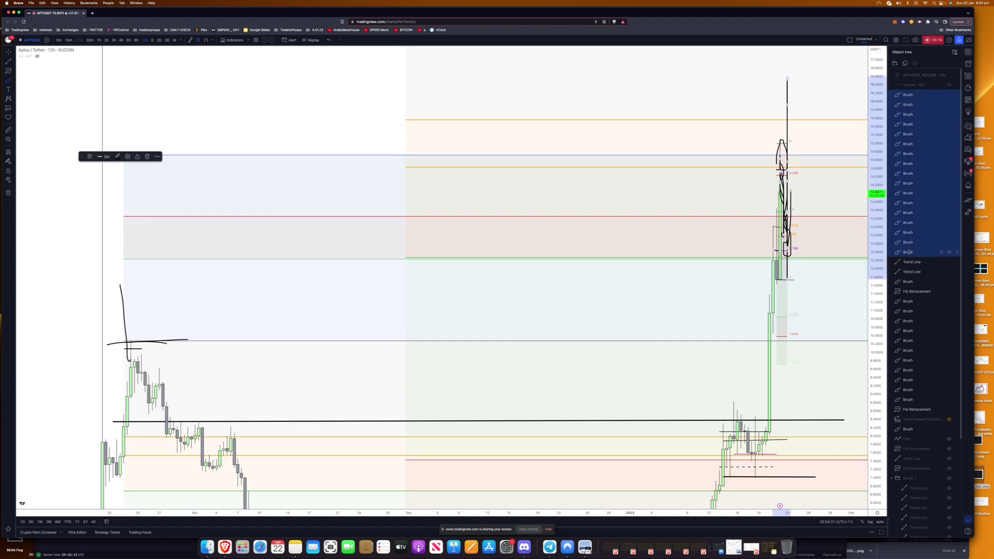
key("Delete")
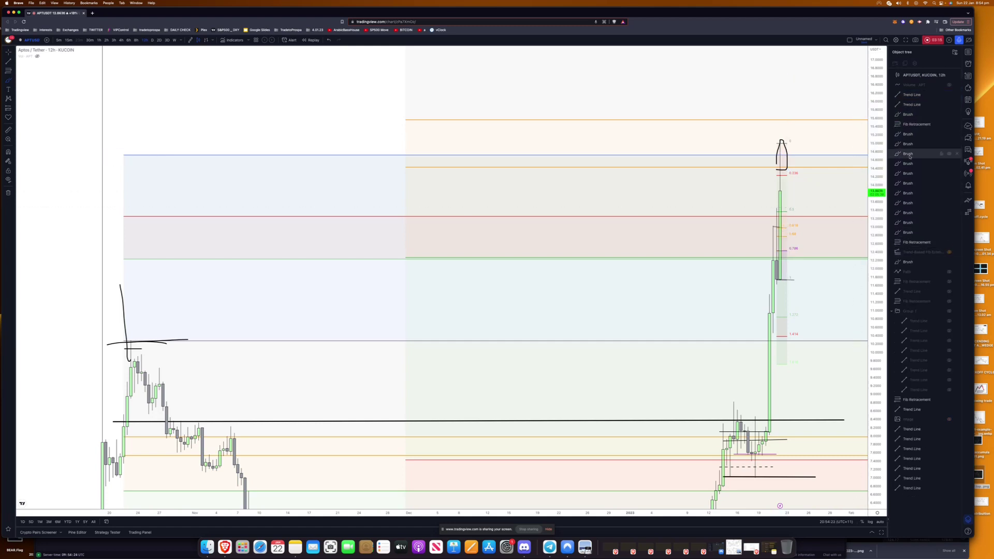
Select the remaining Brush rows in the Object Tree and delete them
left_click(908, 135)
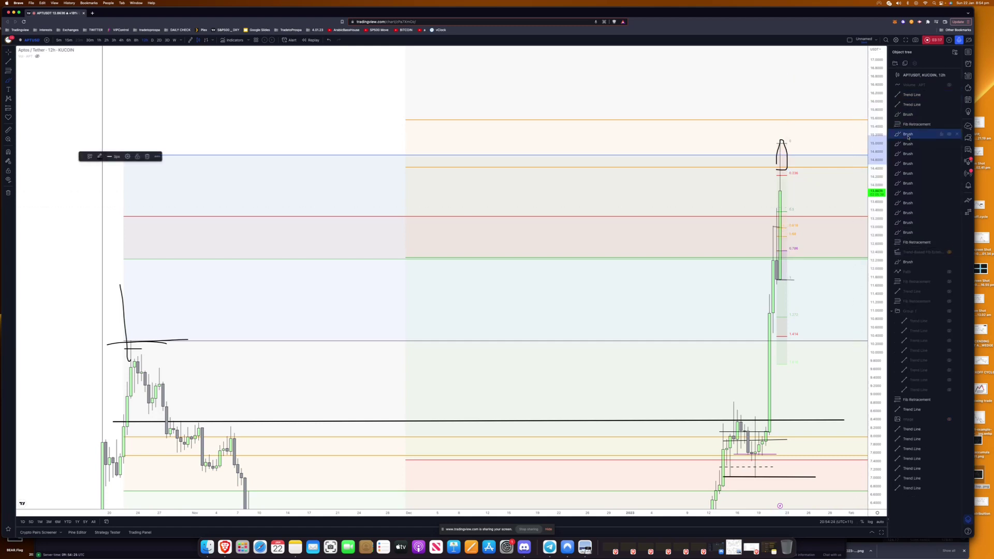
left_click(908, 232, "shift")
key("Delete")
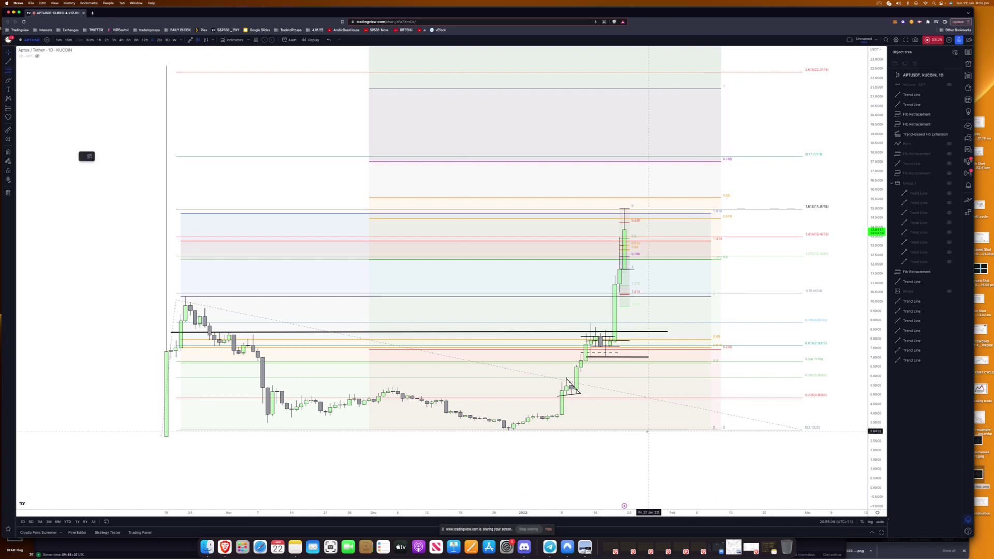
Draw a rightward Fib Retracement on the daily chart, then hide the Trend-Based Extension and middle Fib
mouse_move(647, 431)
left_mouse_down()
mouse_move(766, 446)
mouse_move(807, 285)
mouse_move(797, 210)
left_mouse_up()
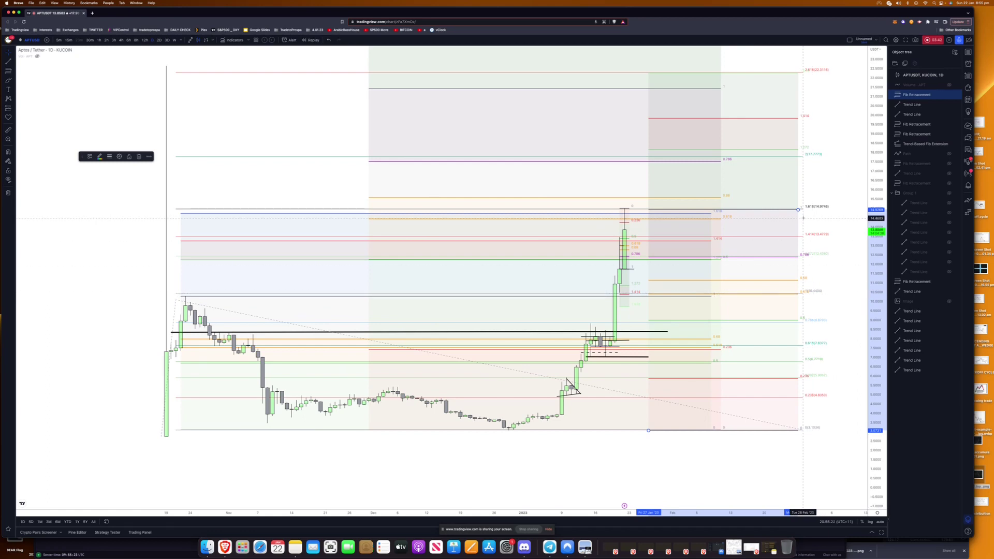
left_click_drag(799, 210, 793, 213)
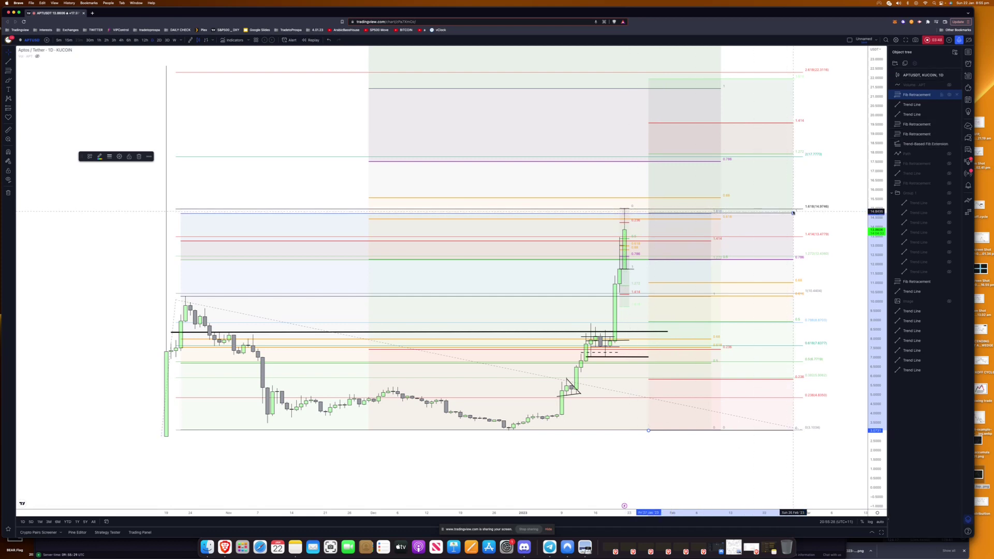
left_click(794, 210)
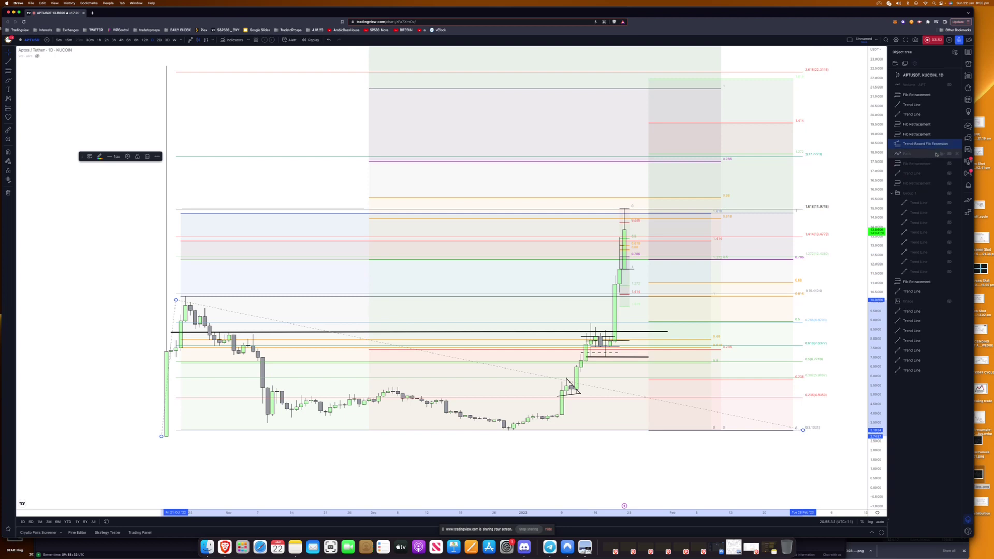
left_click(949, 144)
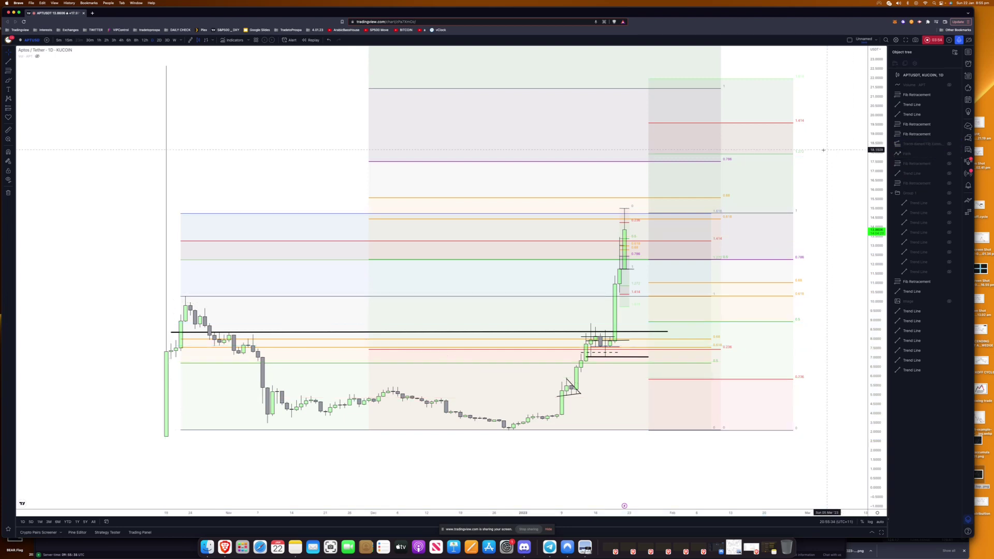
left_click(786, 154)
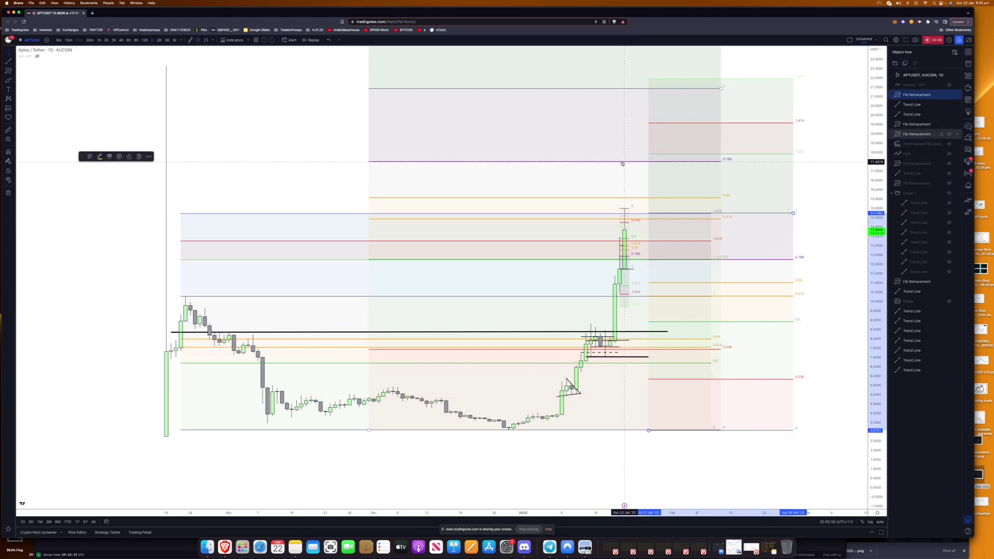
left_click(948, 135)
left_click(949, 134)
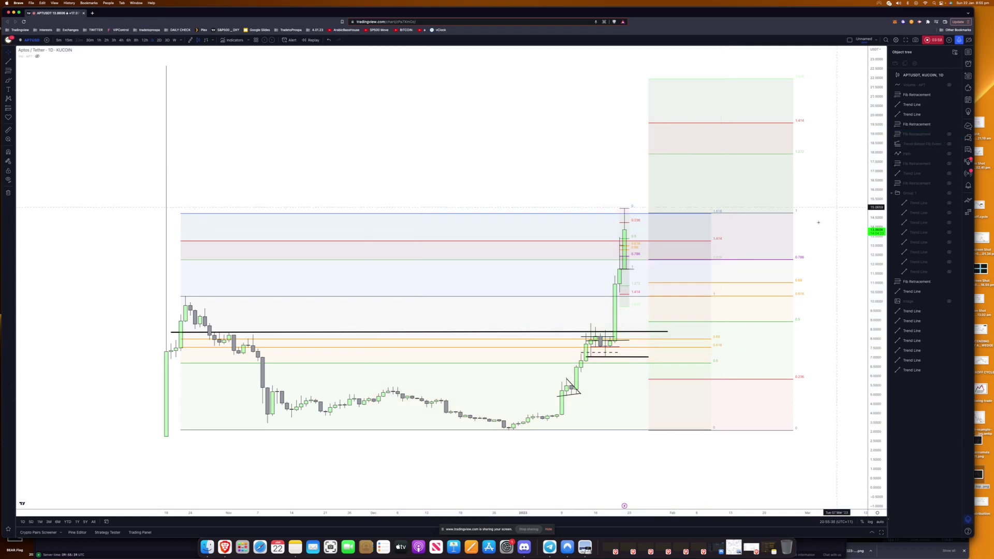
Circle the top daily candle and sketch a price path rising from it
scroll(813, 255, "right", 1)
scroll(813, 255, "right", 2)
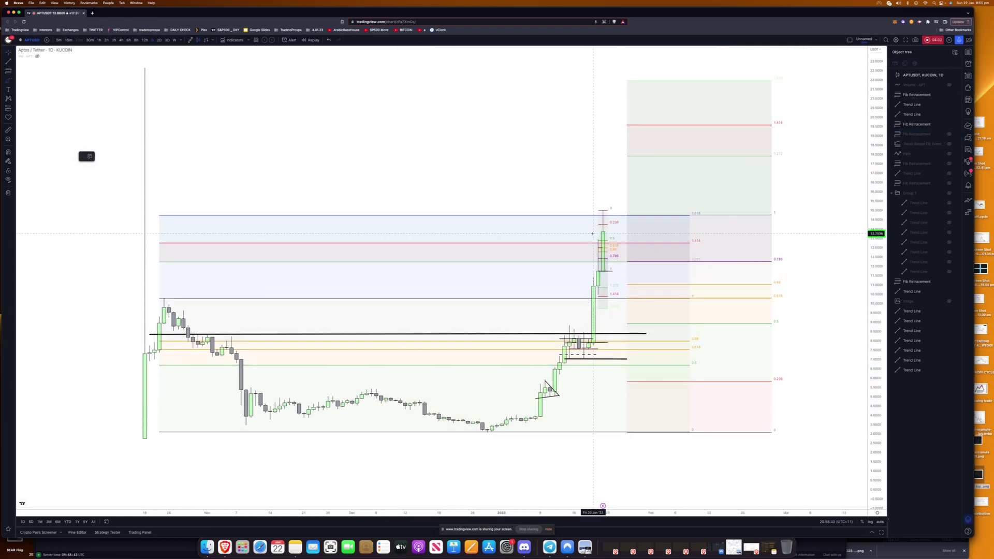
mouse_move(597, 230)
left_mouse_down()
mouse_move(614, 241)
mouse_move(641, 228)
mouse_move(612, 227)
mouse_move(642, 233)
mouse_move(655, 279)
left_mouse_up()
left_click_drag(637, 233, 656, 177)
Mark two horizontal target levels and extend the projected path up toward them
scroll(657, 171, "down", 1)
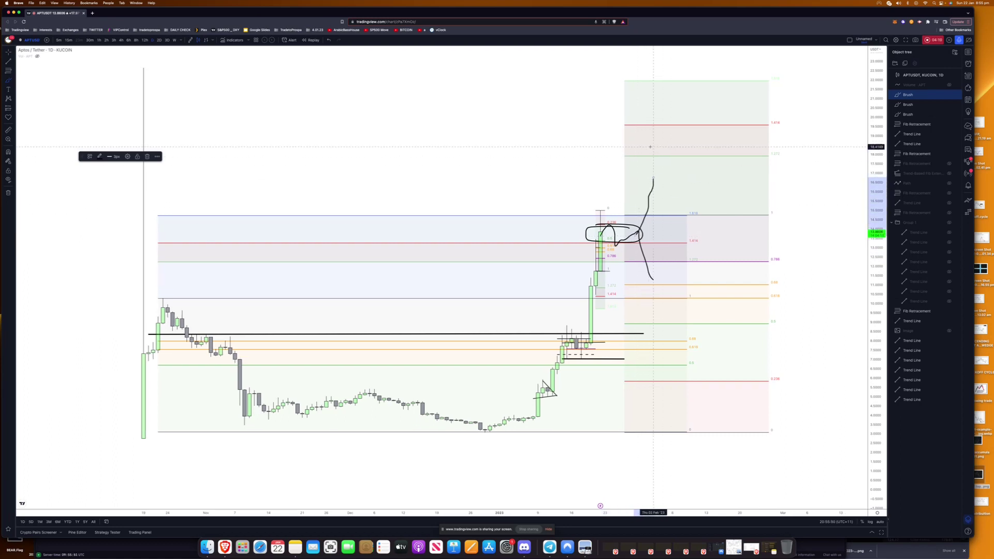
left_click_drag(626, 155, 693, 156)
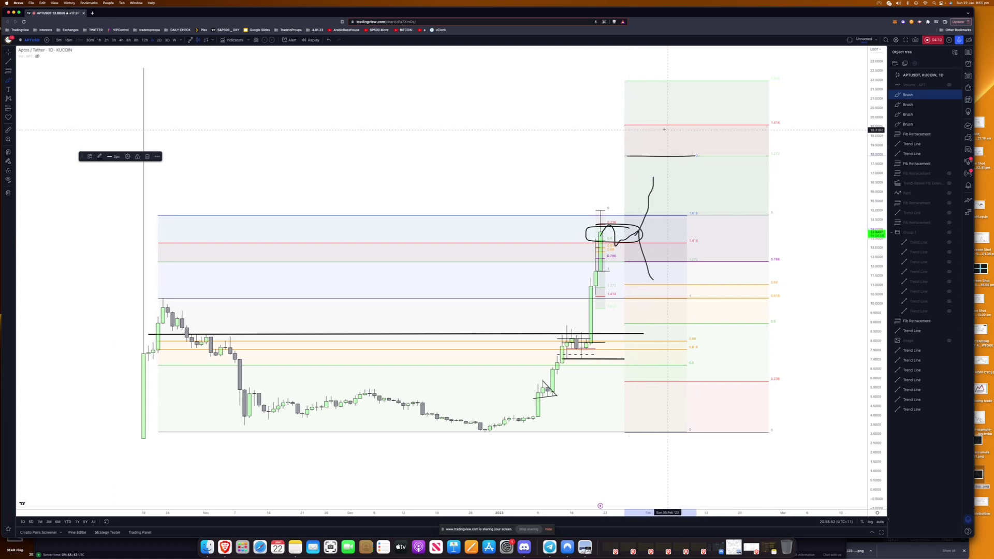
left_click_drag(630, 125, 705, 125)
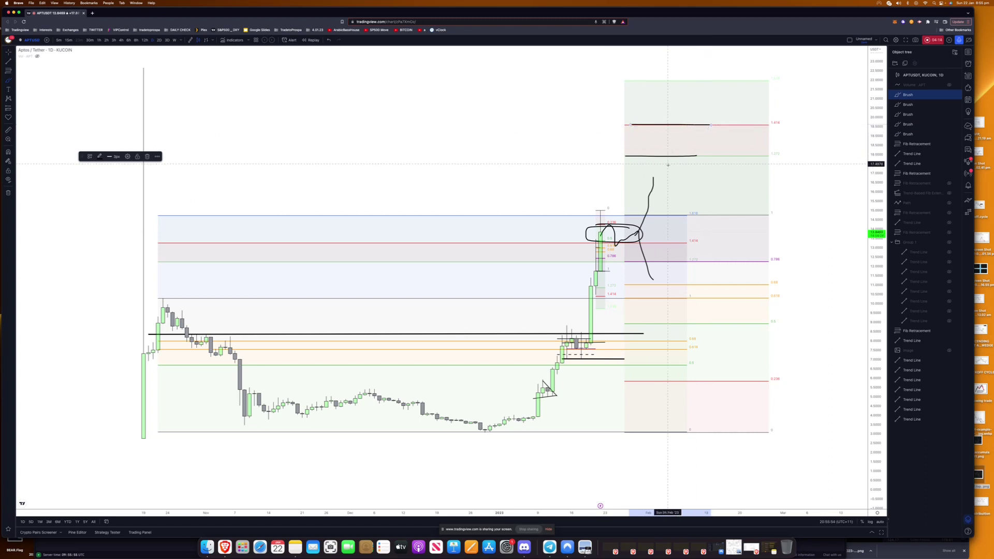
left_click_drag(665, 171, 677, 142)
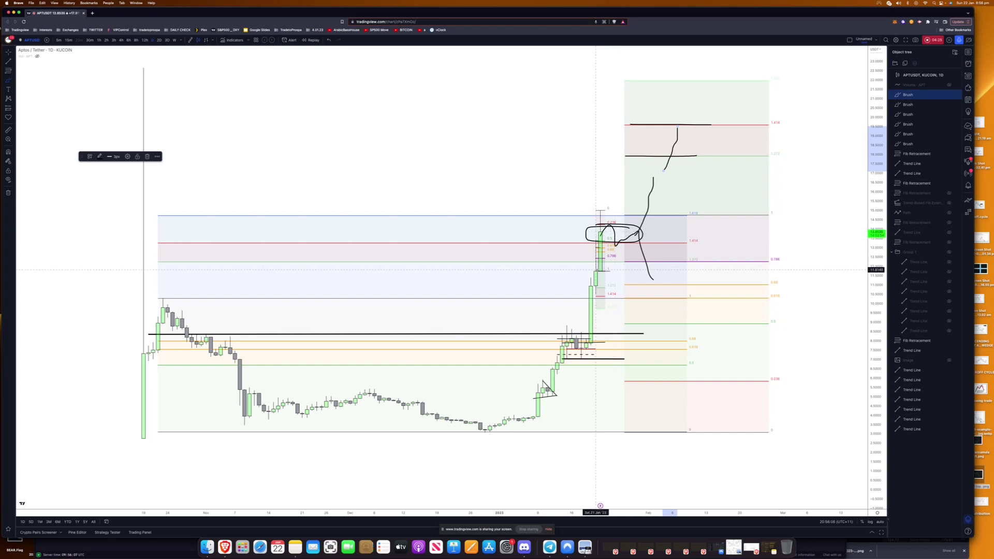
Switch to the 4h chart and brush a loop around the recent candles with a rising path
left_click(121, 40)
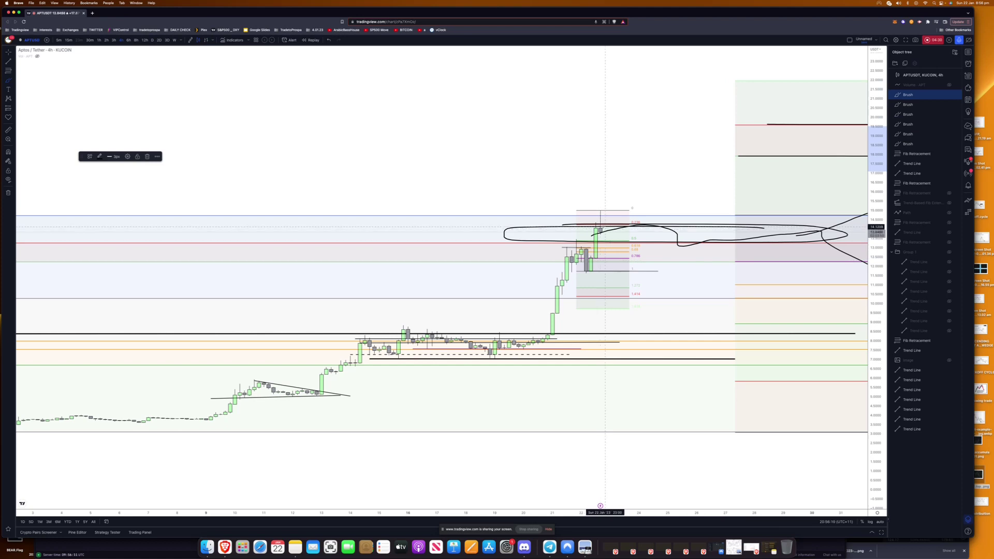
mouse_move(676, 228)
left_mouse_down()
mouse_move(691, 262)
mouse_move(642, 267)
mouse_move(602, 239)
left_mouse_up()
left_click_drag(677, 242, 706, 143)
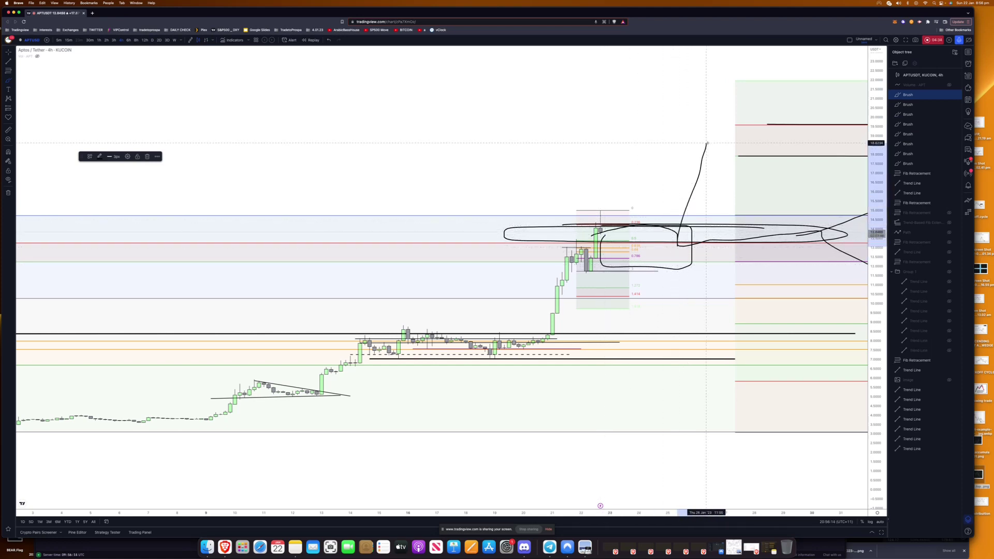
Brush a short hook below the loop and an arrowhead atop the rising path
left_click_drag(679, 242, 716, 317)
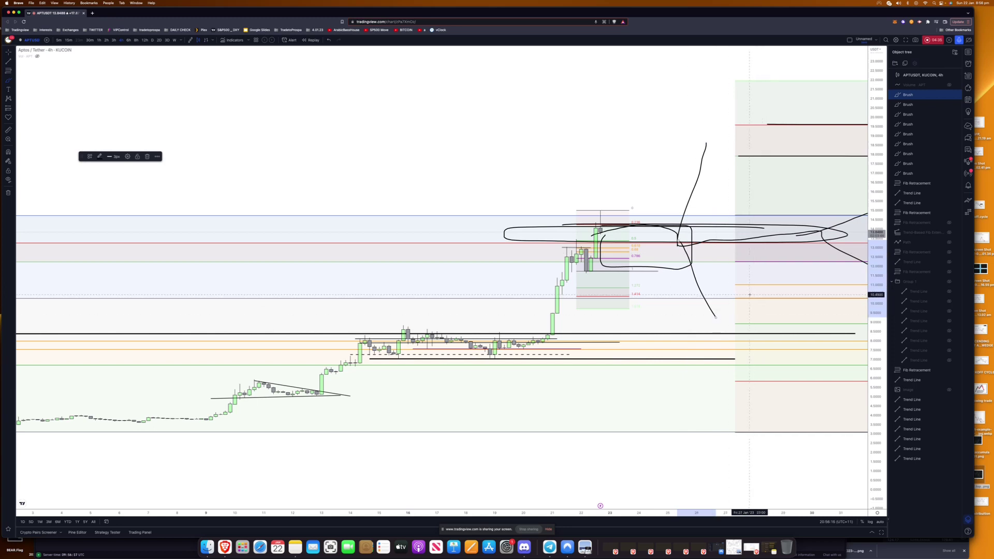
scroll(749, 295, "down", 3)
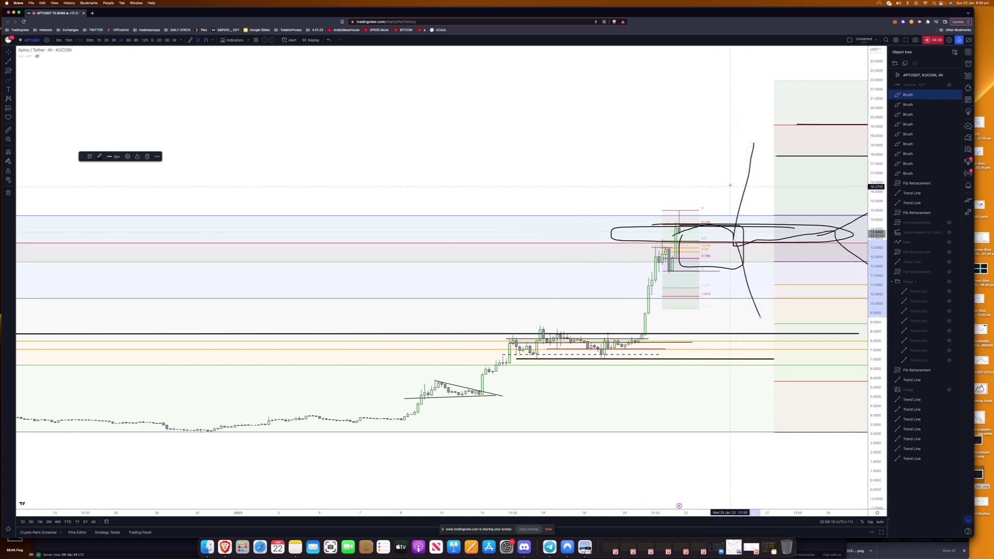
left_click_drag(744, 151, 760, 153)
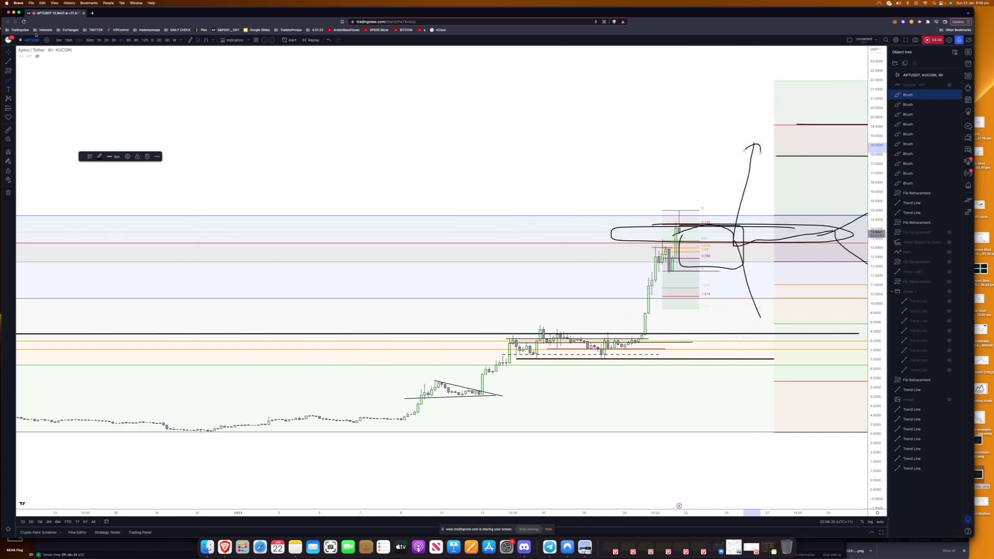
Pan and zoom the 4h chart to show later dates
left_click_drag(511, 146, 170, 161)
scroll(309, 133, "down", 3)
scroll(228, 135, "right", 3)
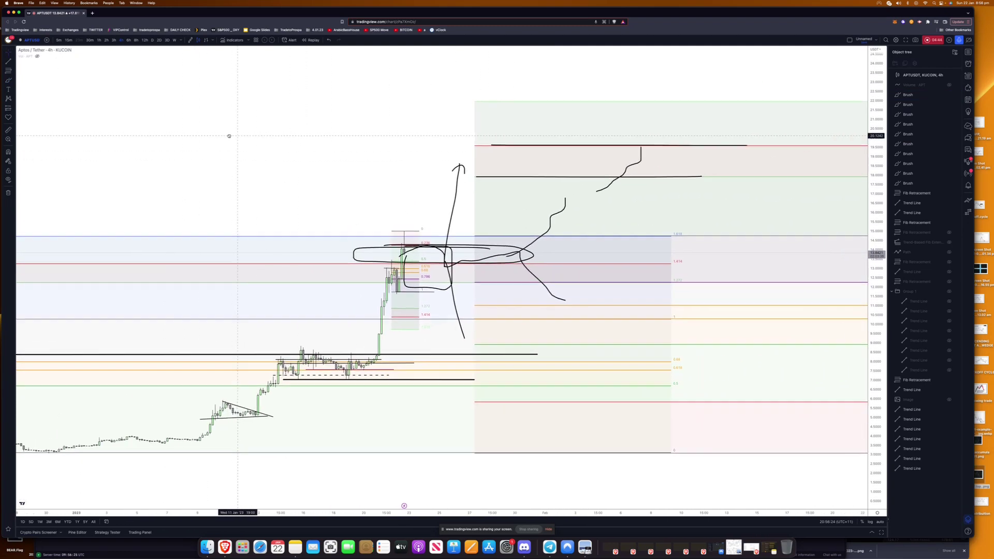
scroll(449, 84, "right", 3)
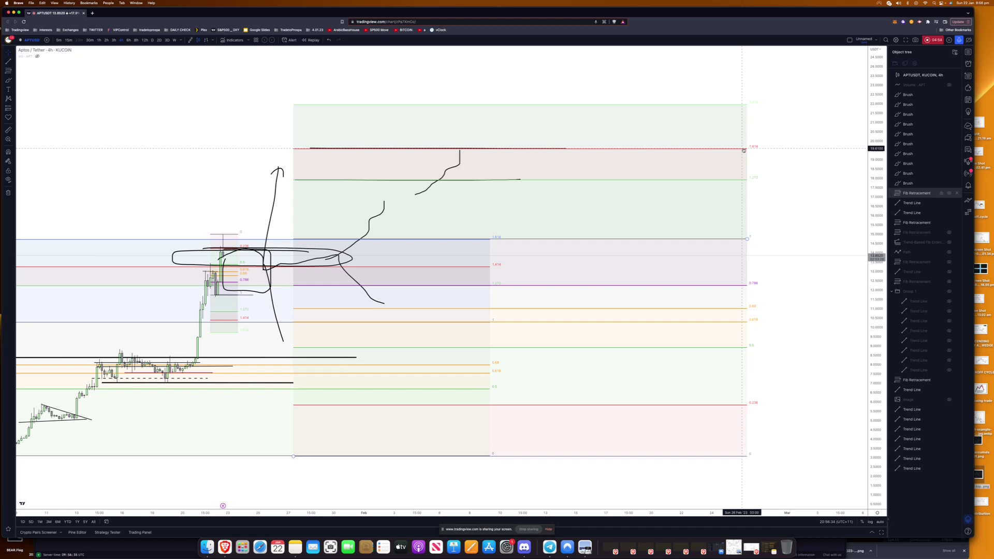
scroll(422, 165, "left", 3)
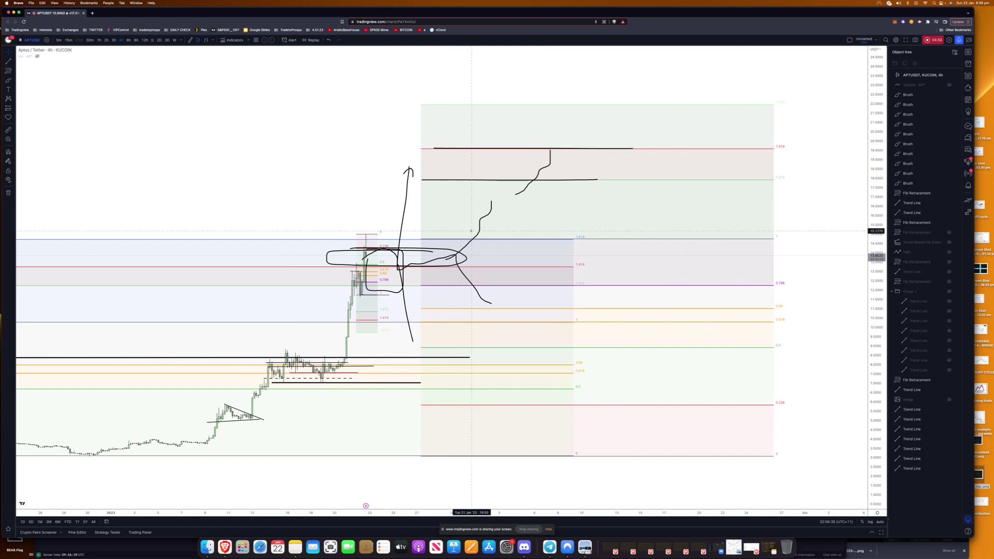
scroll(588, 284, "down", 5)
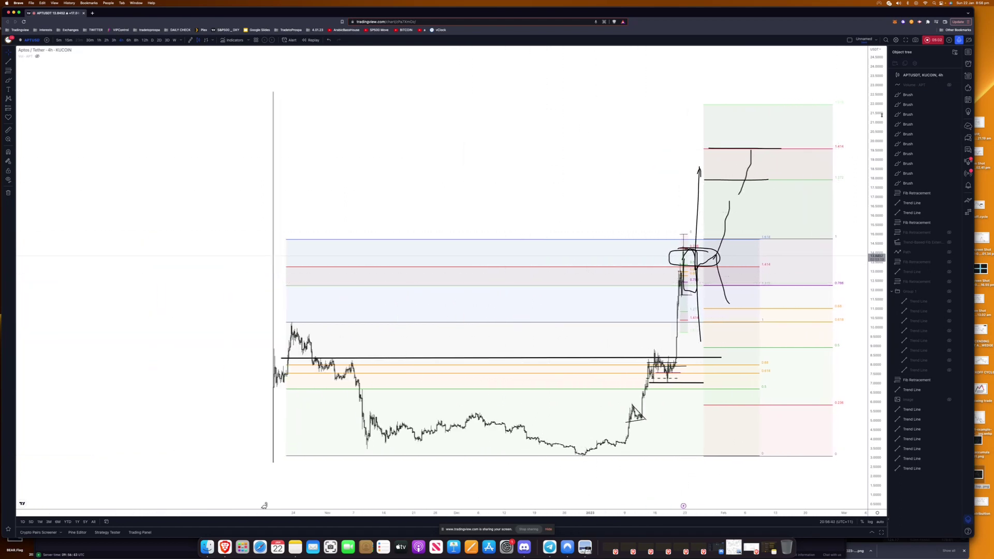
Compress the price scale and draw a long horizontal trend line across the chart above the fib targets
left_click_drag(882, 115, 881, 135)
left_click_drag(521, 145, 450, 146)
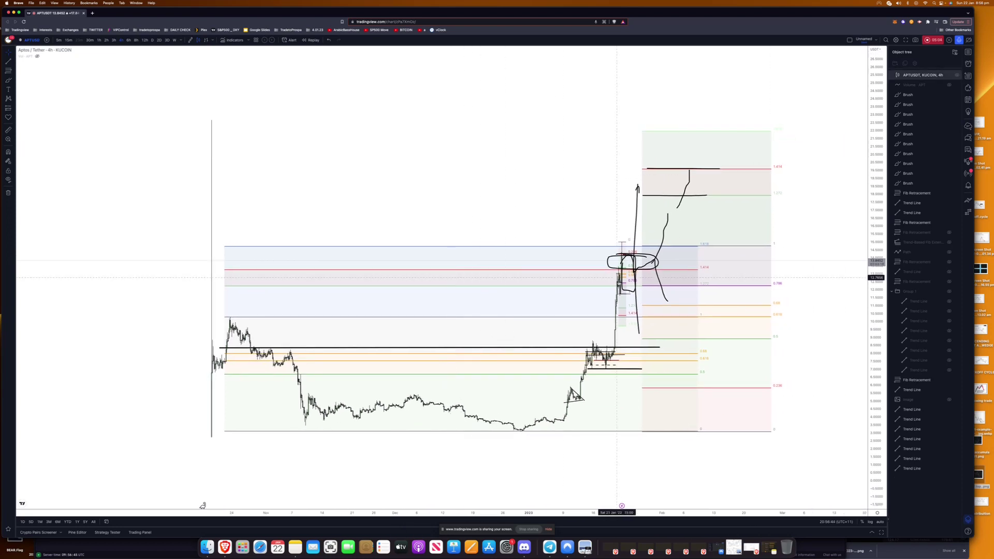
scroll(177, 295, "up", 1)
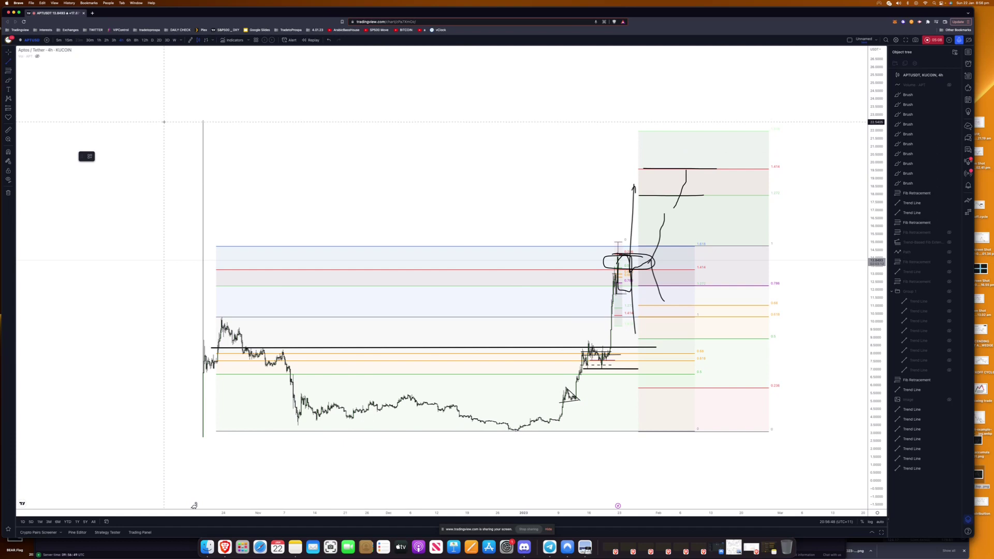
left_click_drag(165, 123, 824, 123)
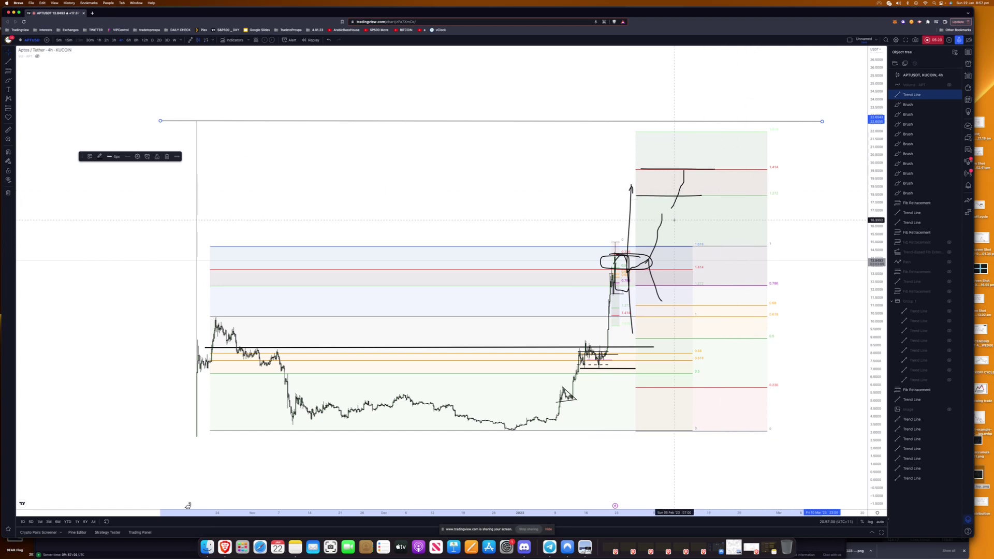
scroll(738, 238, "up", 3)
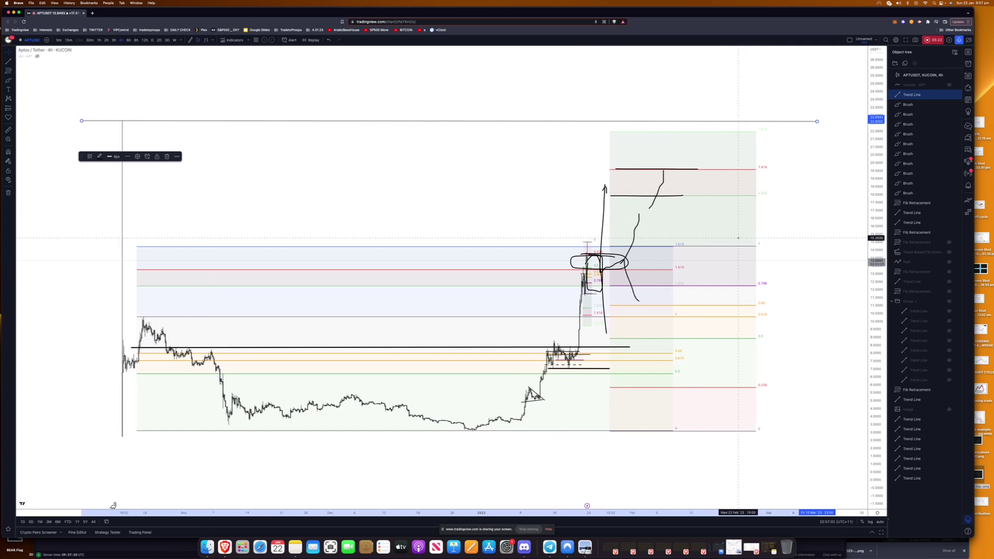